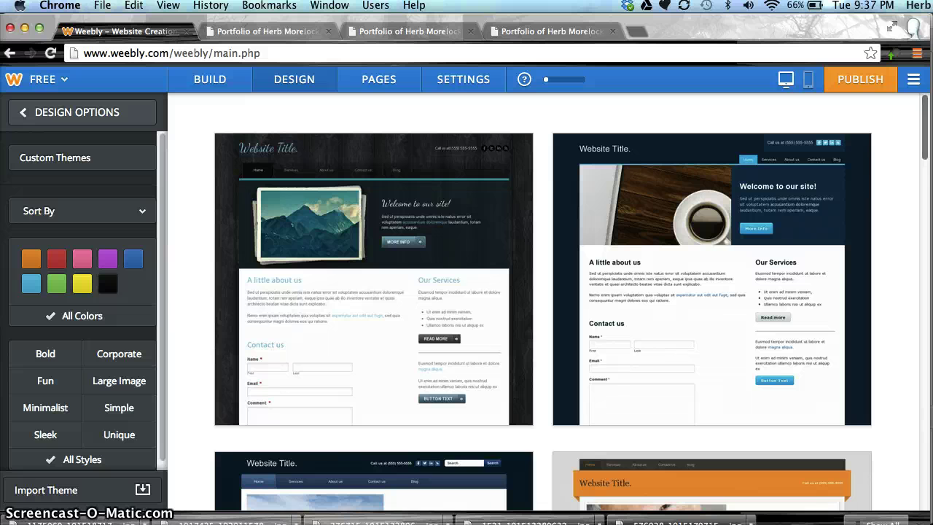
- Apply the dark blue theme with the coffee cup header to the website
{"action": "mouse_move", "coordinate": [787, 212]}
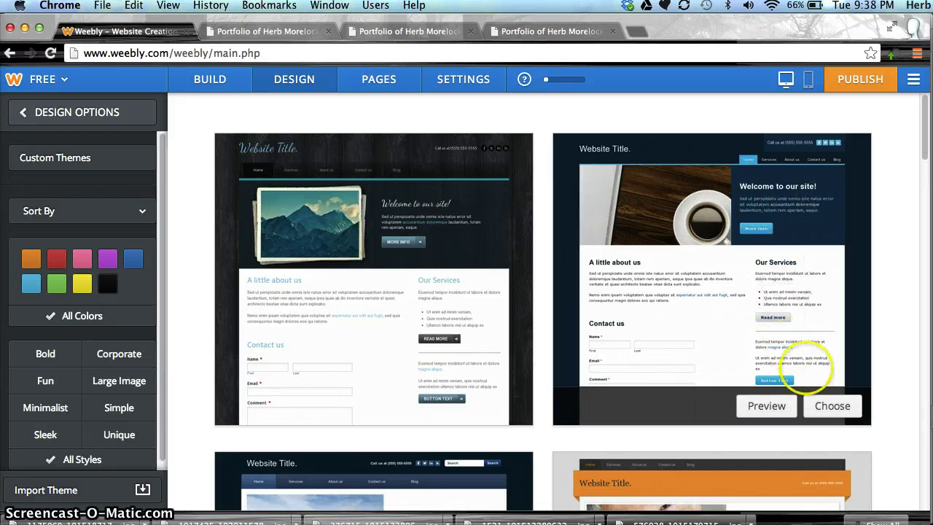
{"action": "left_click", "coordinate": [828, 403]}
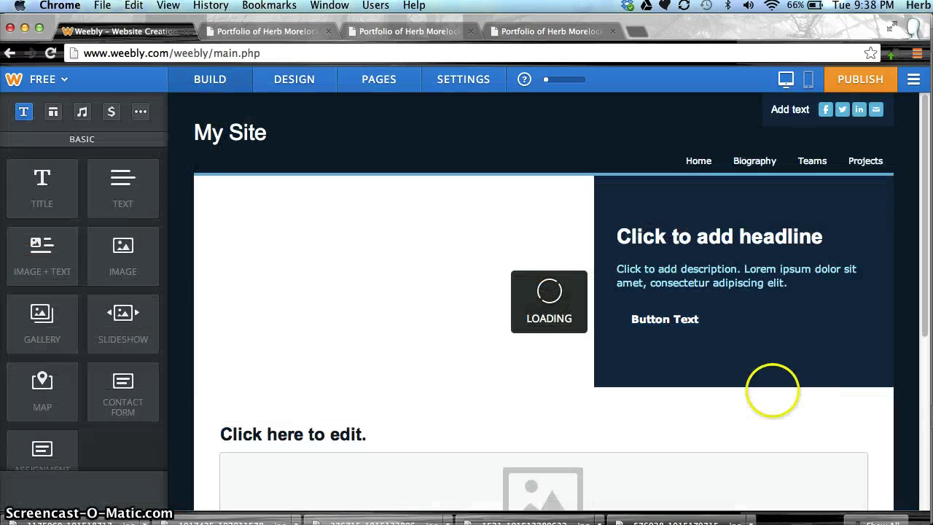
{"action": "mouse_move", "coordinate": [583, 369]}
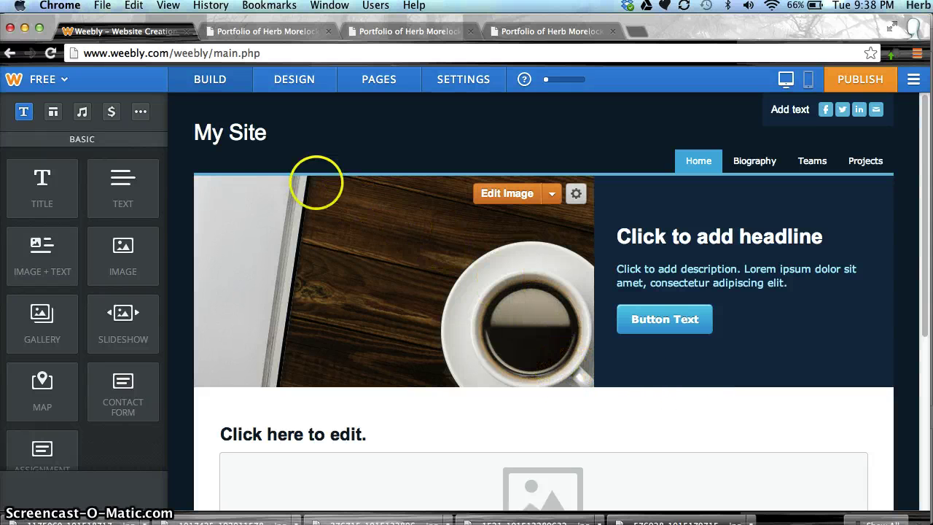
{"action": "mouse_move", "coordinate": [202, 125]}
{"action": "left_click", "coordinate": [258, 126]}
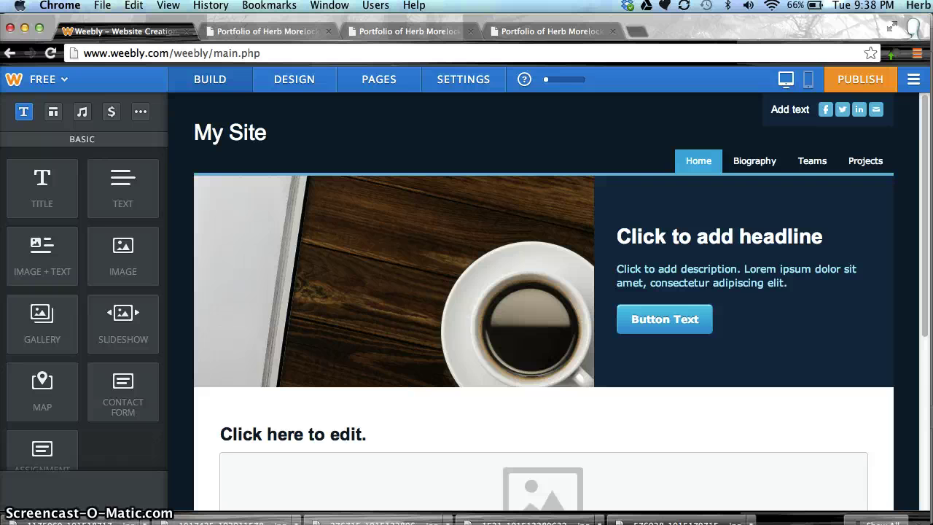
- Look through the custom header graphics on the three open example portfolio sites
{"action": "mouse_move", "coordinate": [579, 183]}
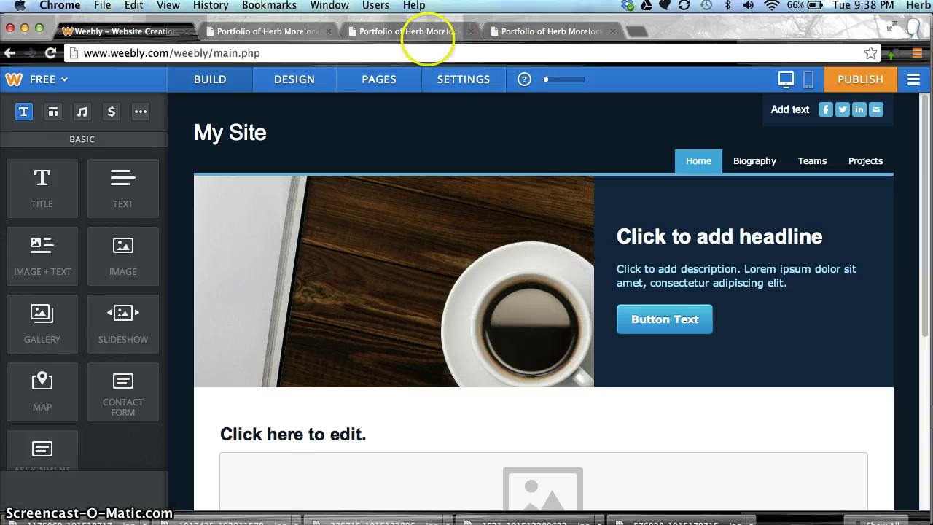
{"action": "left_click", "coordinate": [267, 30]}
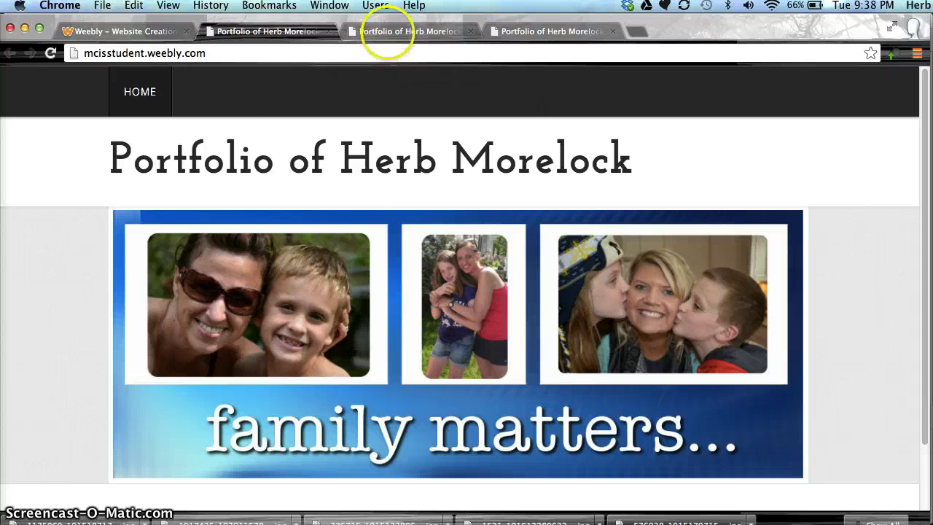
{"action": "left_click", "coordinate": [387, 31]}
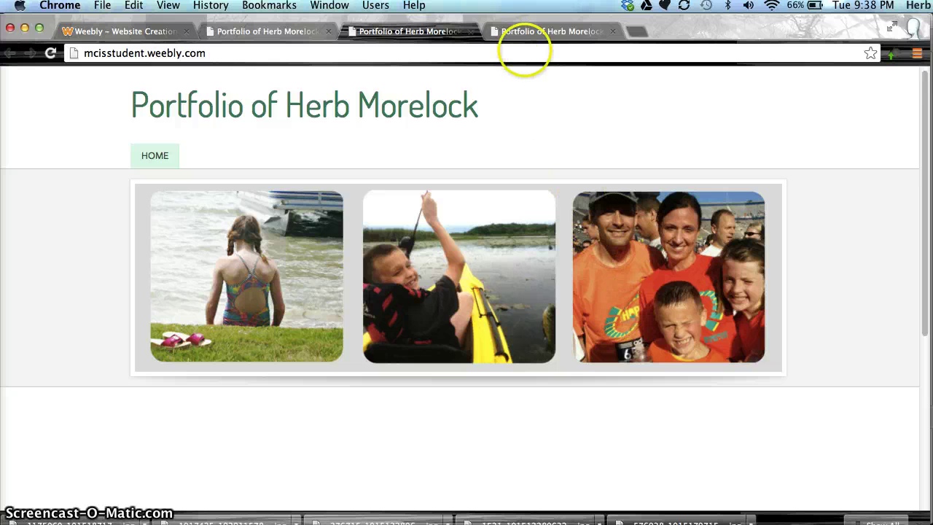
{"action": "left_click", "coordinate": [523, 32]}
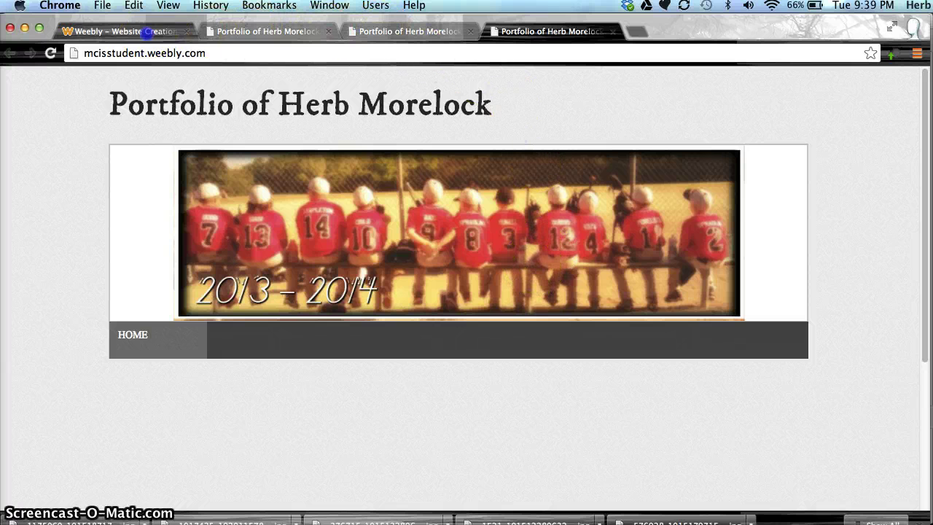
- Return to the Weebly editor page, and minimize the browser to bring up GIMP
{"action": "left_click", "coordinate": [145, 31]}
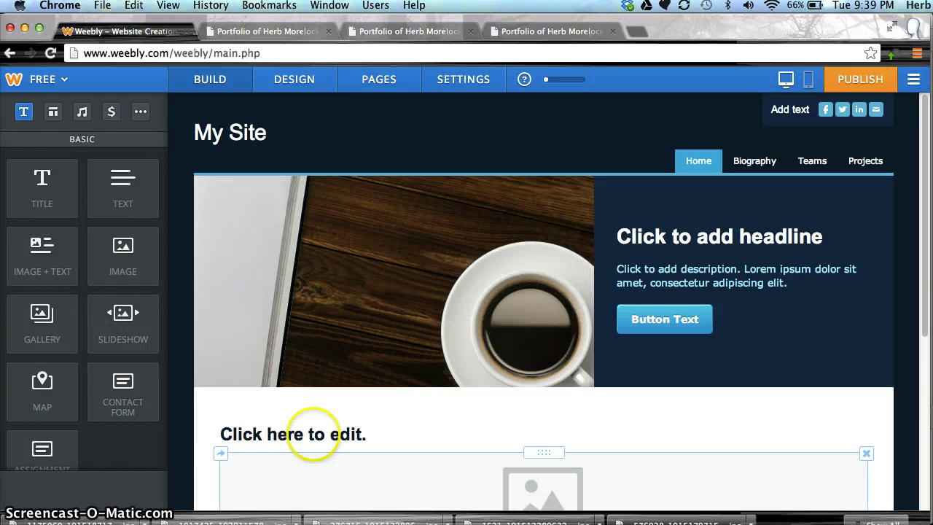
{"action": "left_click", "coordinate": [24, 27]}
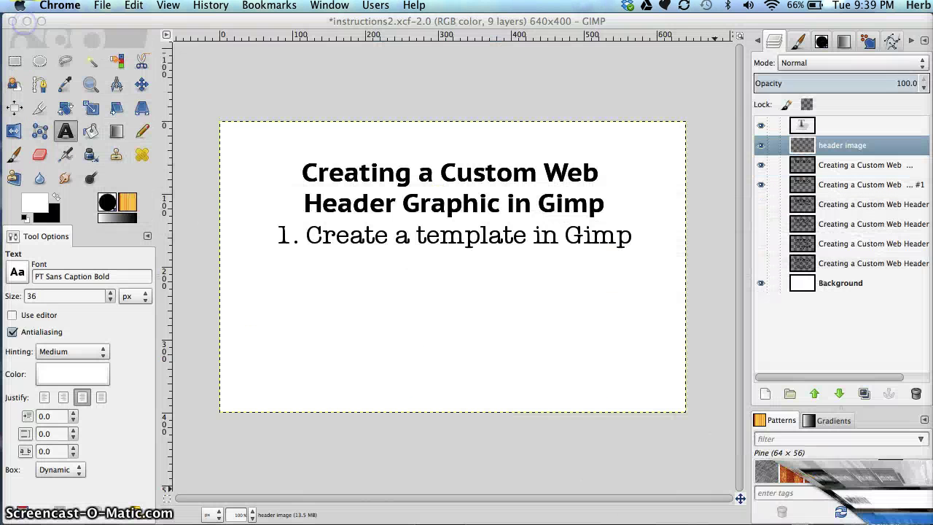
{"action": "left_click", "coordinate": [102, 5]}
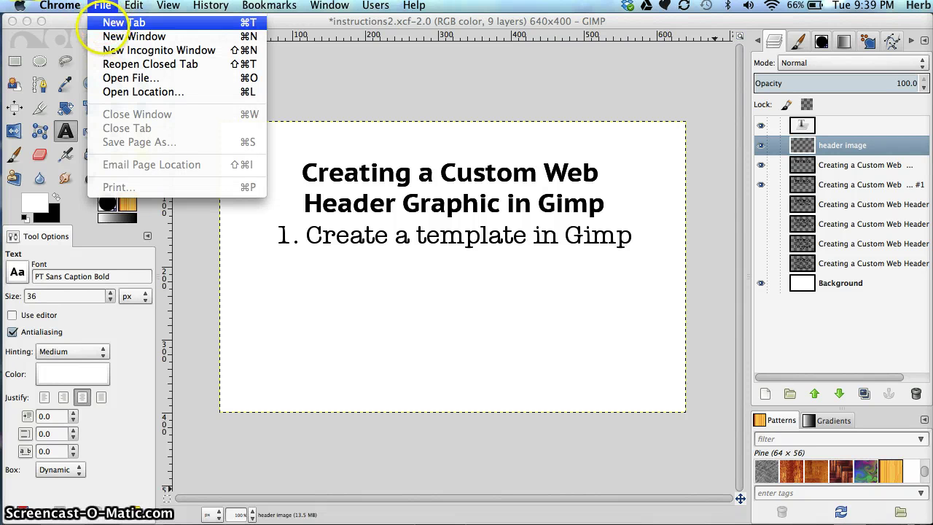
{"action": "mouse_move", "coordinate": [82, 8]}
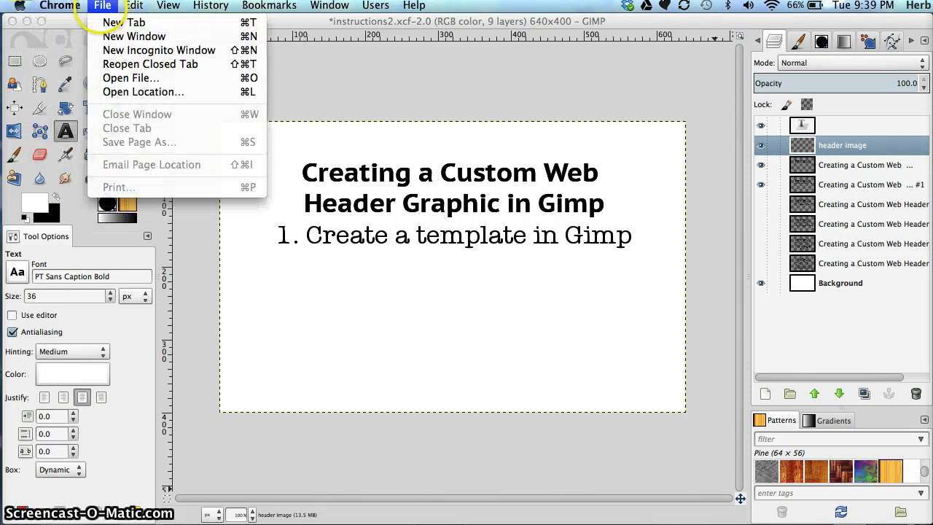
{"action": "left_click", "coordinate": [100, 7]}
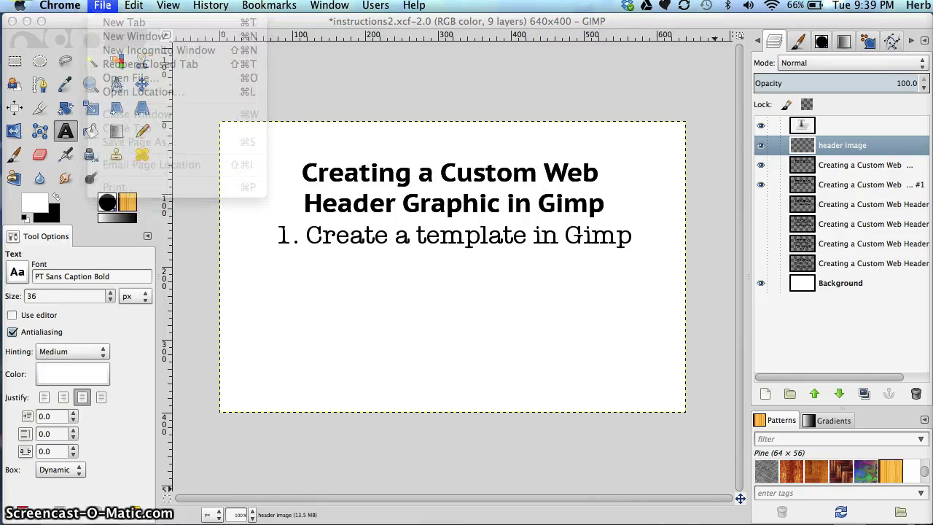
{"action": "left_click", "coordinate": [100, 7]}
{"action": "left_click", "coordinate": [100, 8]}
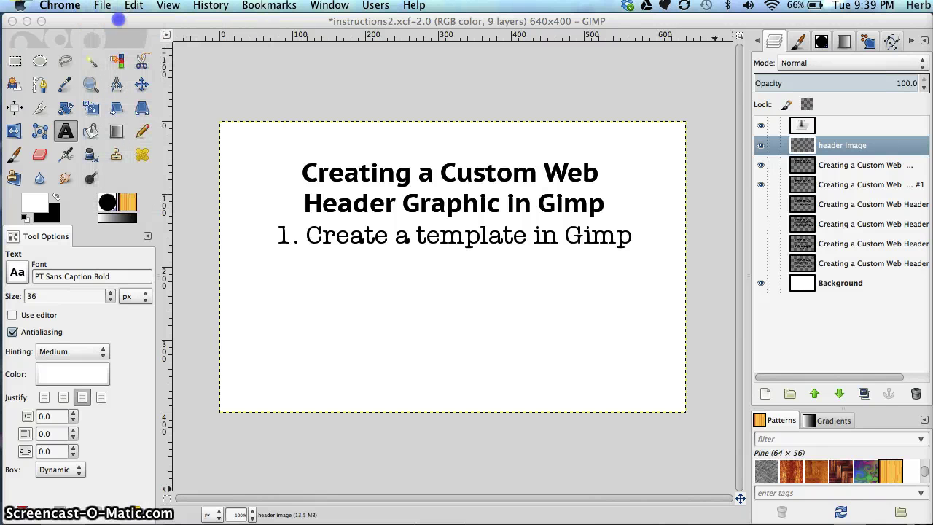
- Make GIMP the active application and create a new image from the screenshot on the clipboard
{"action": "left_click", "coordinate": [118, 20]}
{"action": "left_click", "coordinate": [98, 6]}
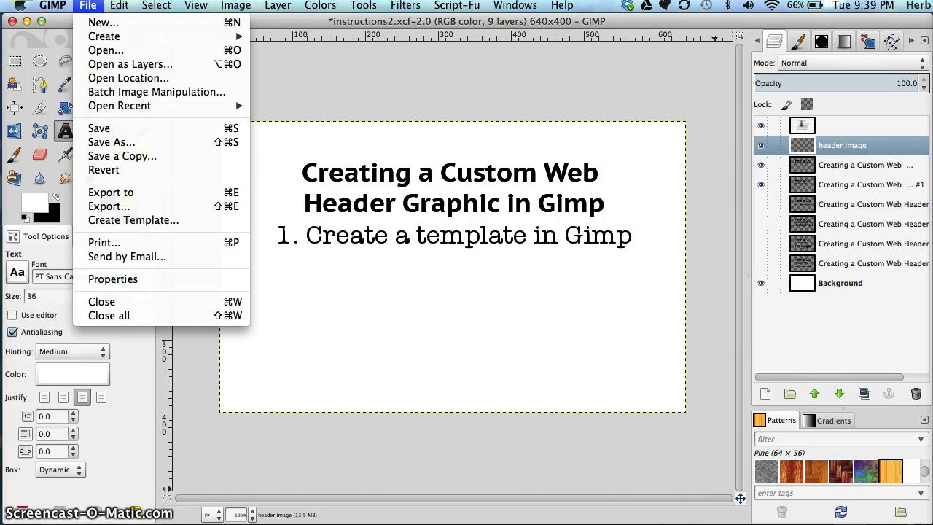
{"action": "mouse_move", "coordinate": [117, 36]}
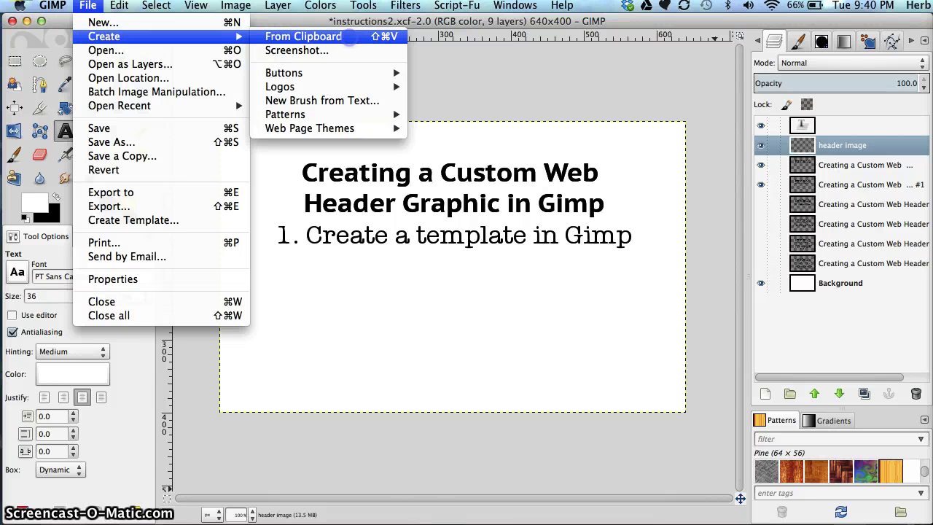
{"action": "left_click", "coordinate": [349, 38]}
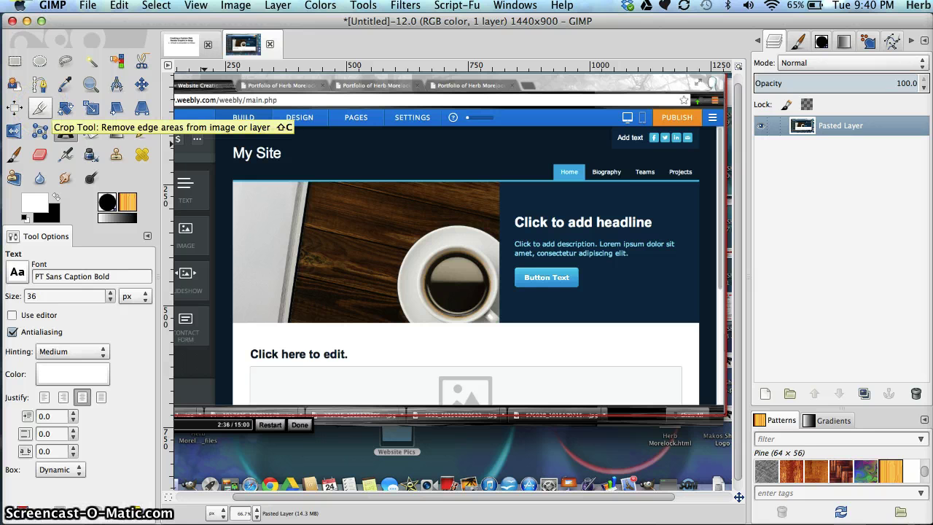
- Crop the screenshot to just the site's header area, 960 × 291 px at position 266, 245
{"action": "left_click", "coordinate": [40, 108]}
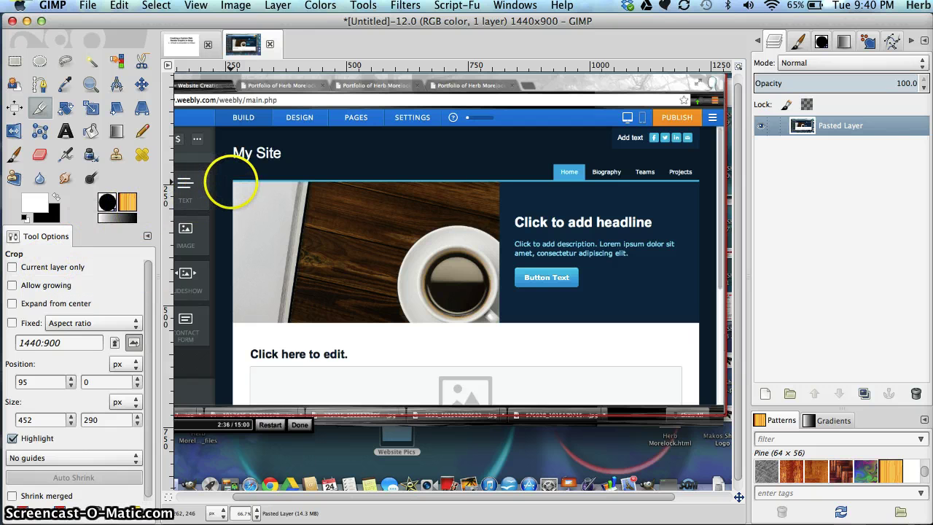
{"action": "left_click", "coordinate": [90, 83]}
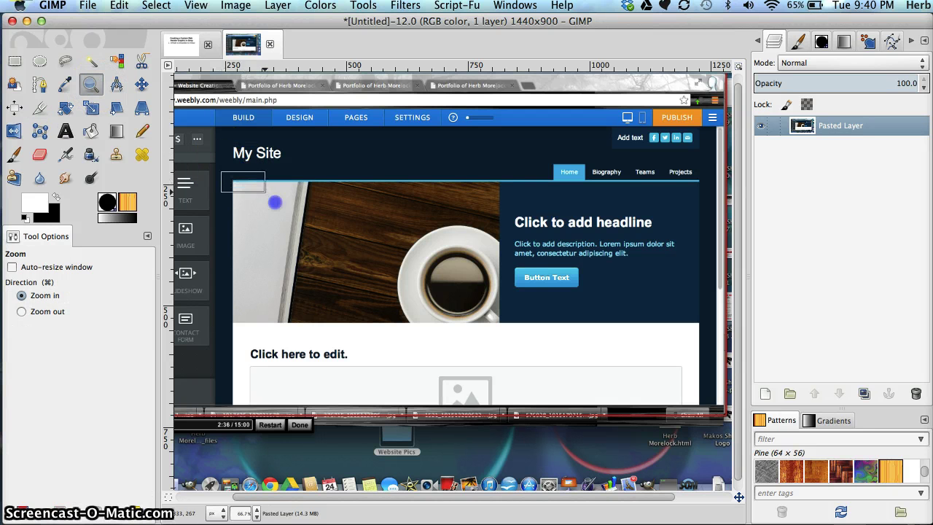
{"action": "left_click_drag", "start_coordinate": [274, 202], "coordinate": [701, 328]}
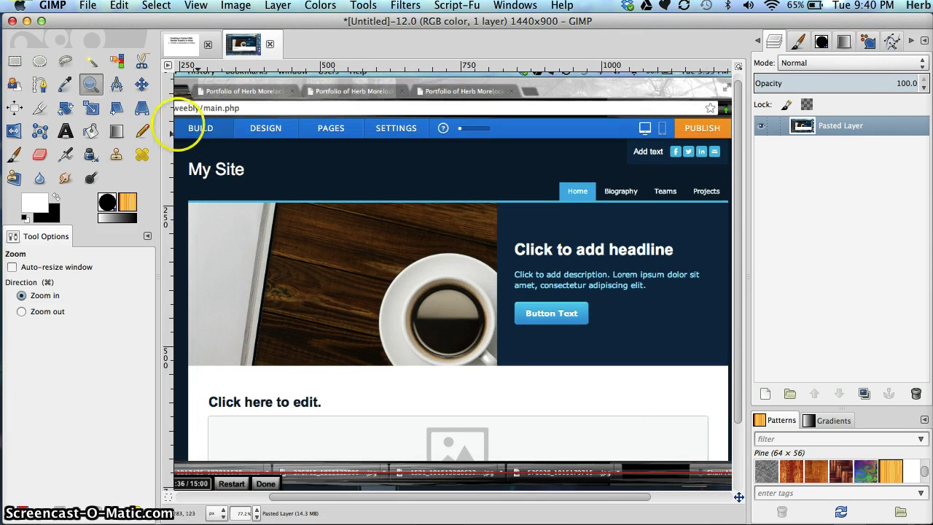
{"action": "left_click", "coordinate": [41, 108]}
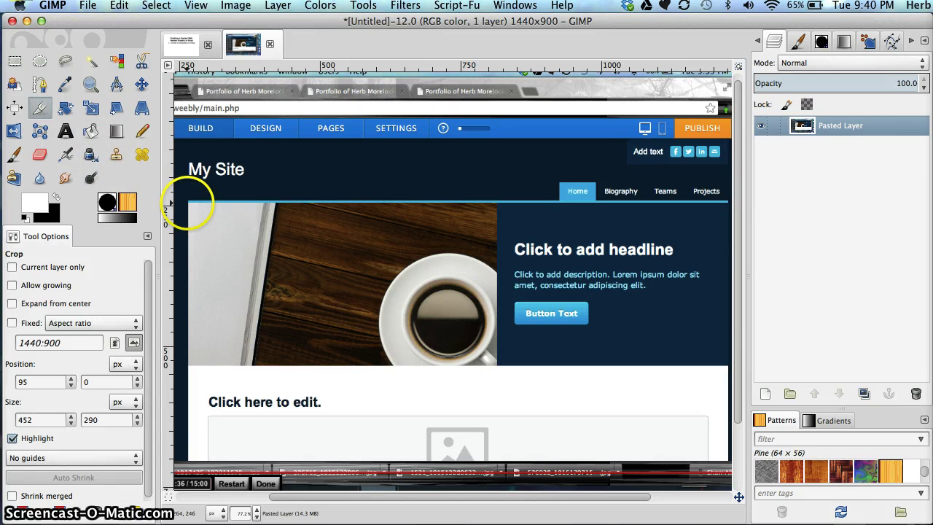
{"action": "left_click_drag", "start_coordinate": [188, 203], "coordinate": [698, 353]}
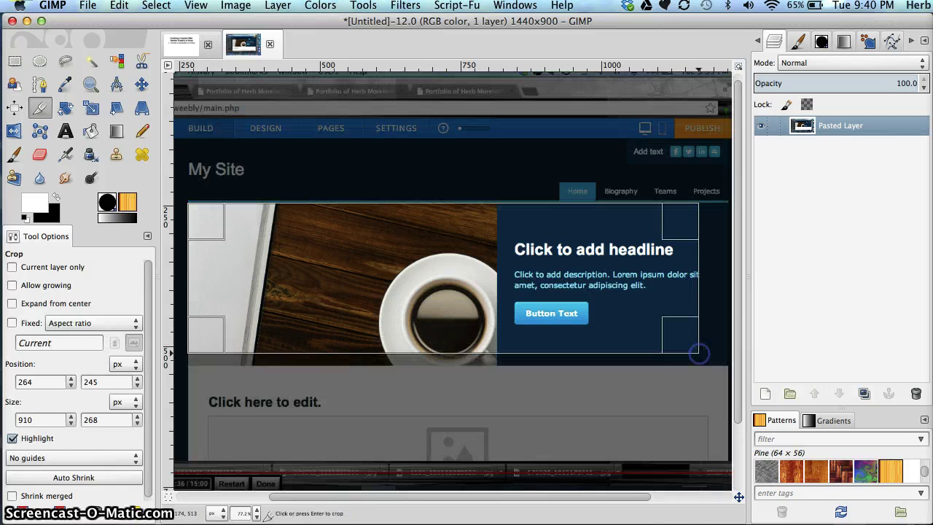
{"action": "left_click_drag", "start_coordinate": [676, 281], "coordinate": [704, 275]}
{"action": "left_click_drag", "start_coordinate": [466, 328], "coordinate": [466, 346]}
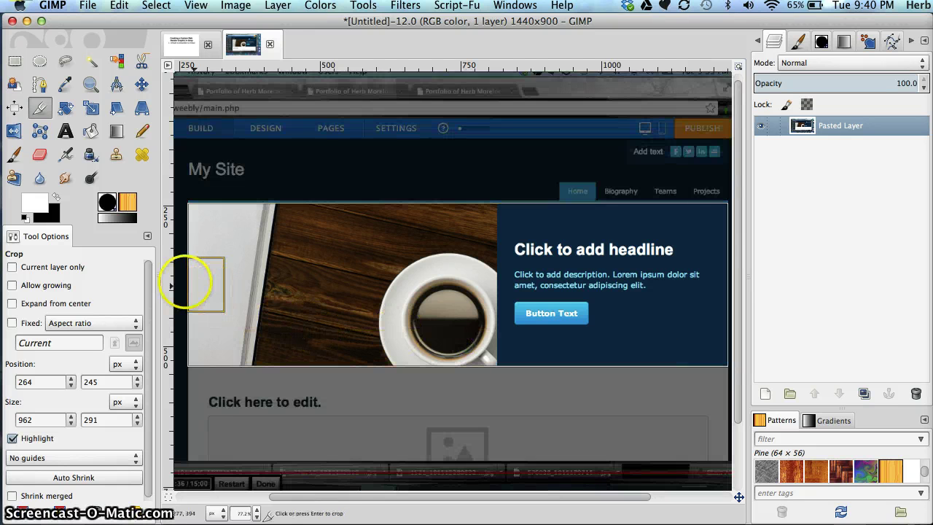
{"action": "left_click_drag", "start_coordinate": [190, 282], "coordinate": [191, 283]}
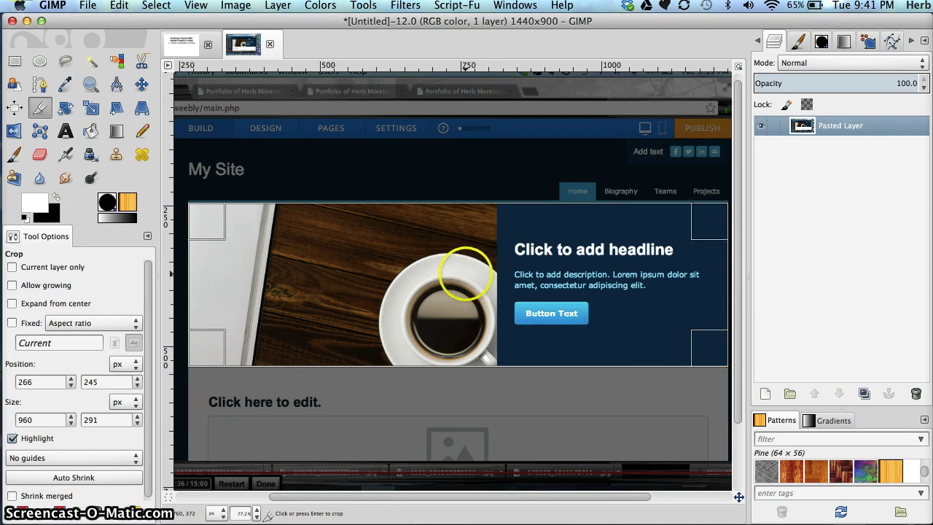
{"action": "left_click", "coordinate": [465, 273]}
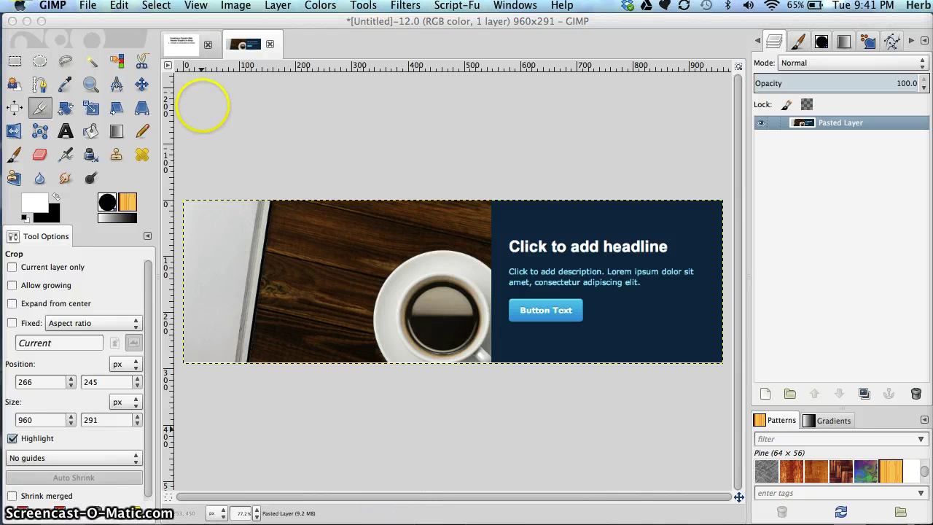
- In instructions2.xcf, hide the two visible "Creating a Custom Web" text layers and show the one that highlights "2. Locate your images"
{"action": "left_click", "coordinate": [182, 45]}
{"action": "left_click", "coordinate": [182, 45]}
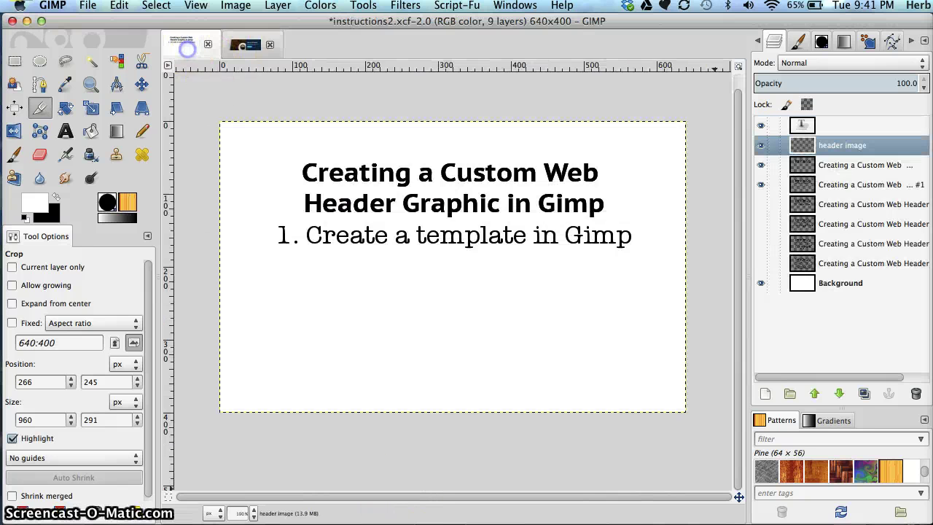
{"action": "left_click", "coordinate": [761, 184]}
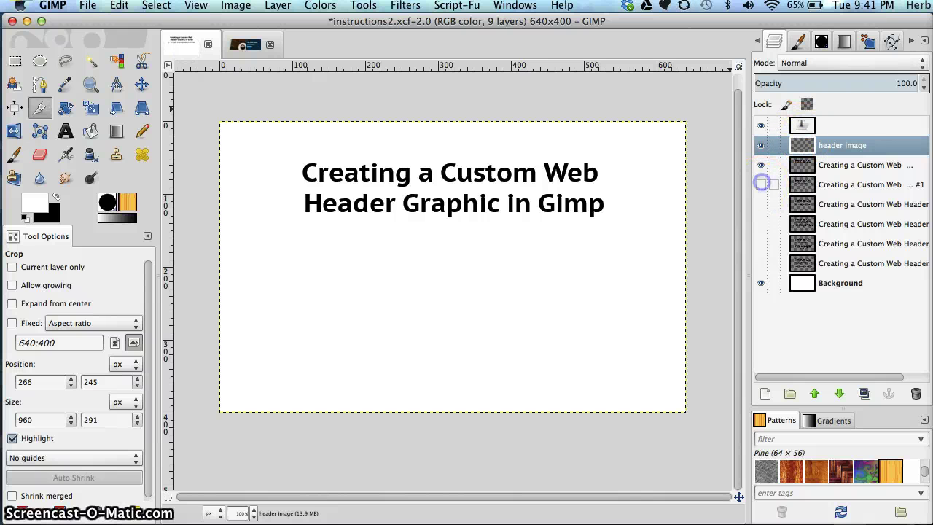
{"action": "left_click", "coordinate": [760, 204]}
{"action": "left_click", "coordinate": [760, 165]}
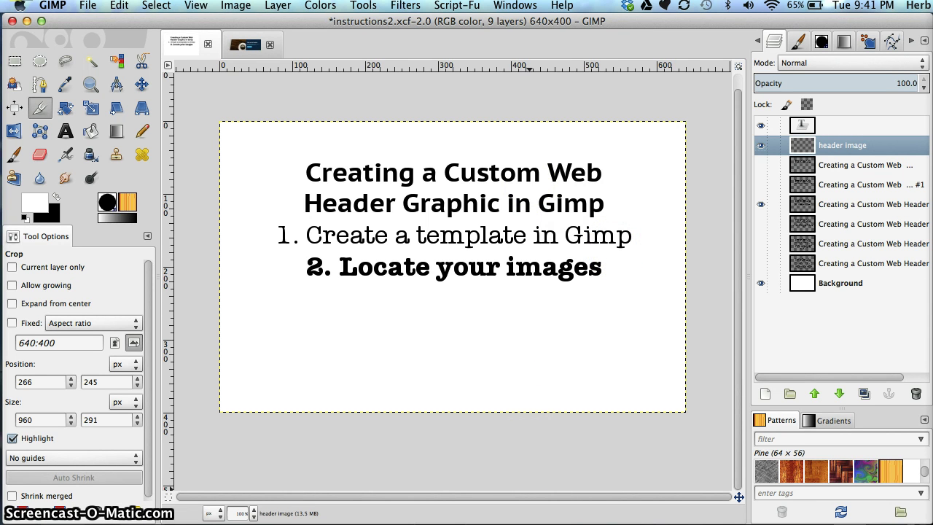
- Open the Website Pics folder window in Finder, browse through its photo previews, and move the window aside
{"action": "left_click", "coordinate": [521, 523]}
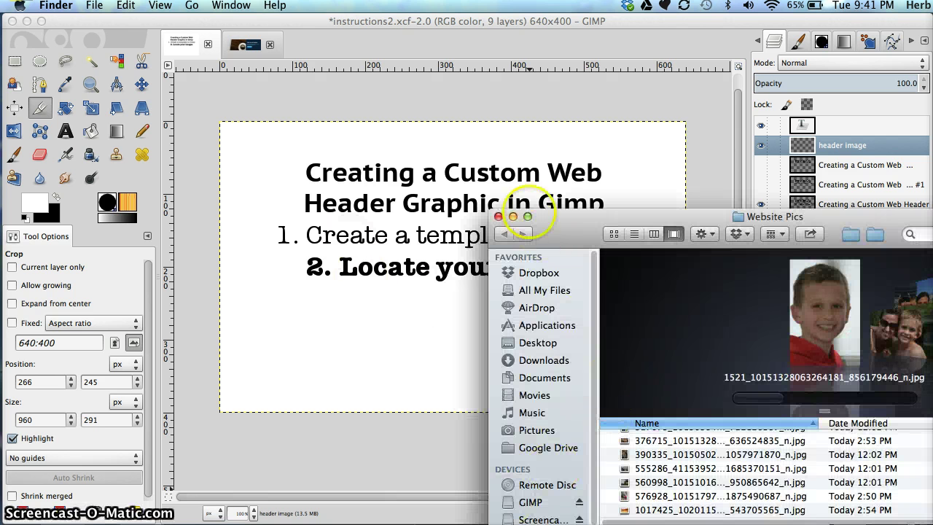
{"action": "left_click_drag", "start_coordinate": [561, 217], "coordinate": [309, 195]}
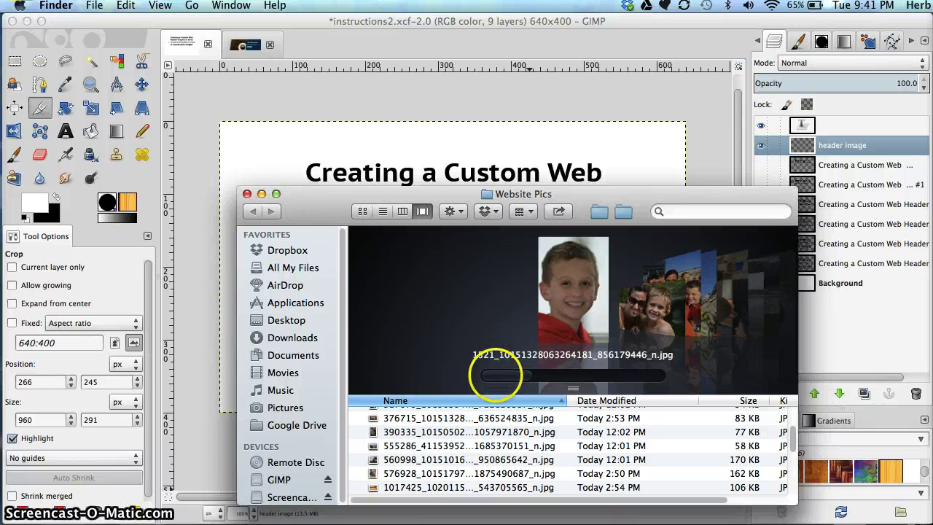
{"action": "left_click_drag", "start_coordinate": [508, 378], "coordinate": [546, 377]}
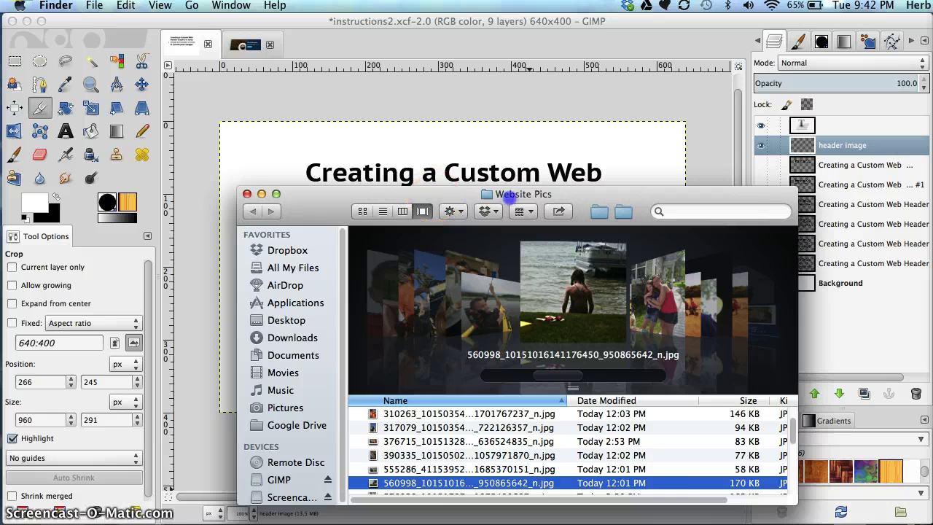
{"action": "left_click_drag", "start_coordinate": [508, 195], "coordinate": [658, 179]}
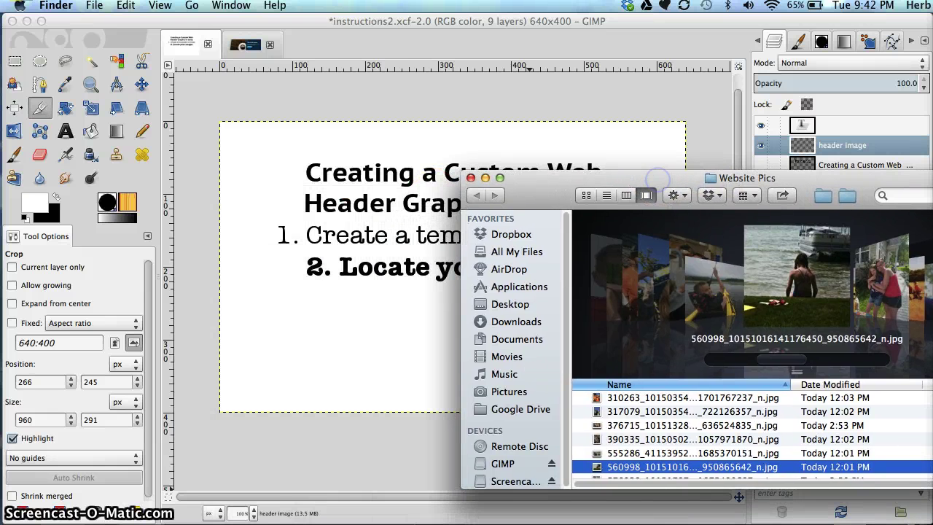
- Display the cropped header template in GIMP and bring the Website Pics folder window in front of it
{"action": "left_click", "coordinate": [245, 46]}
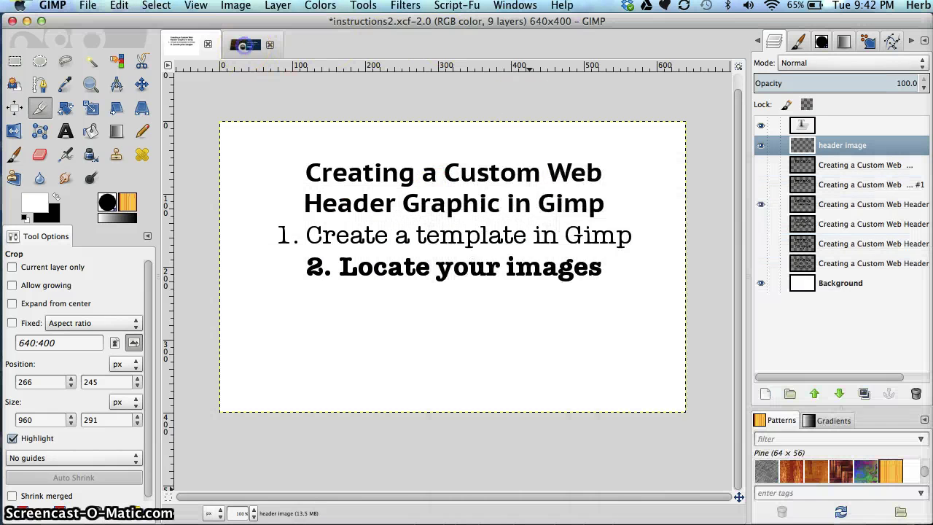
{"action": "left_click", "coordinate": [244, 46]}
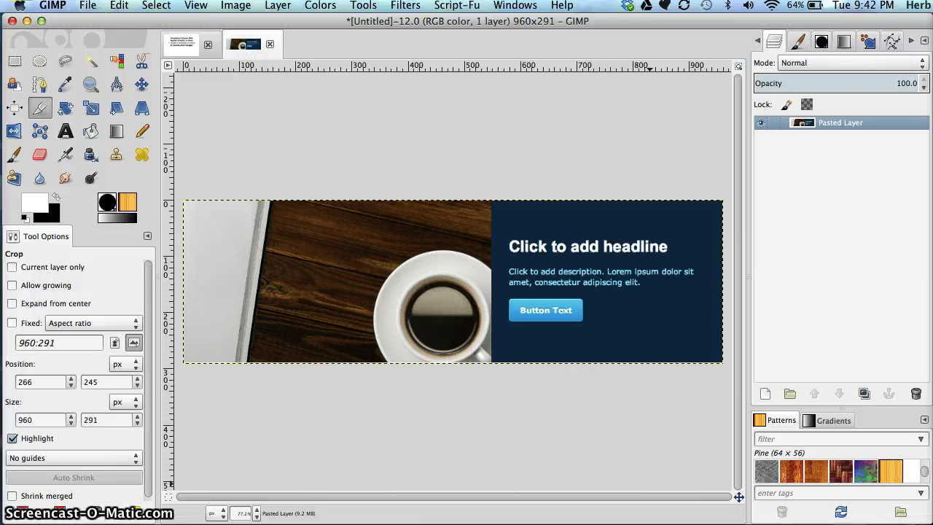
{"action": "key", "text": "super+Tab"}
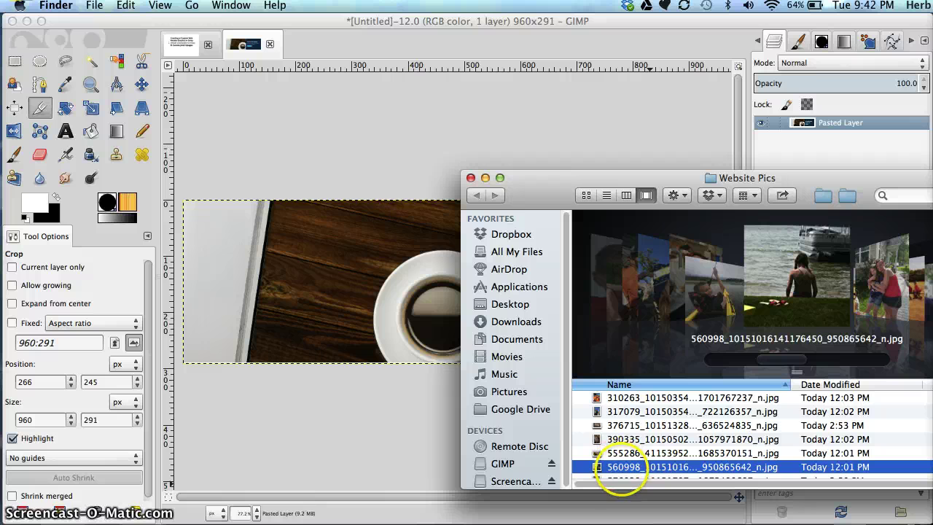
{"action": "left_click_drag", "start_coordinate": [616, 467], "coordinate": [312, 268]}
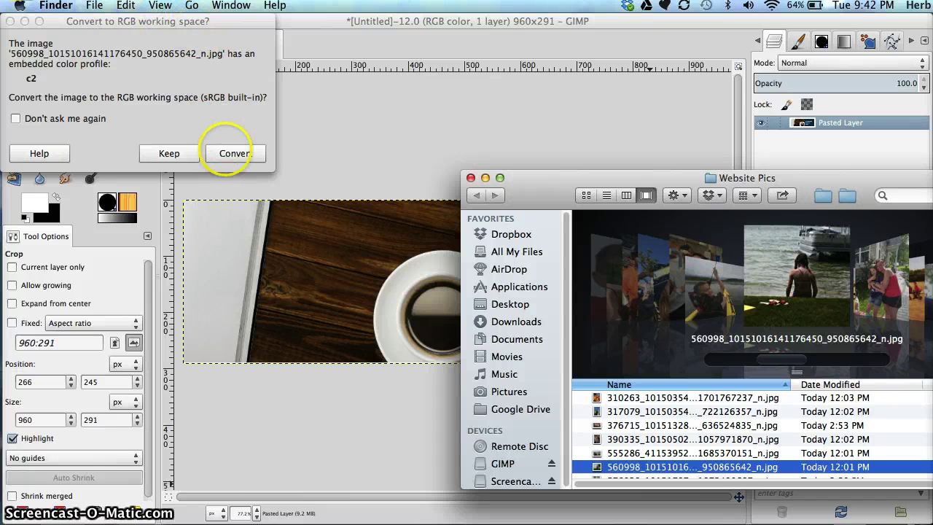
{"action": "left_click", "coordinate": [228, 153]}
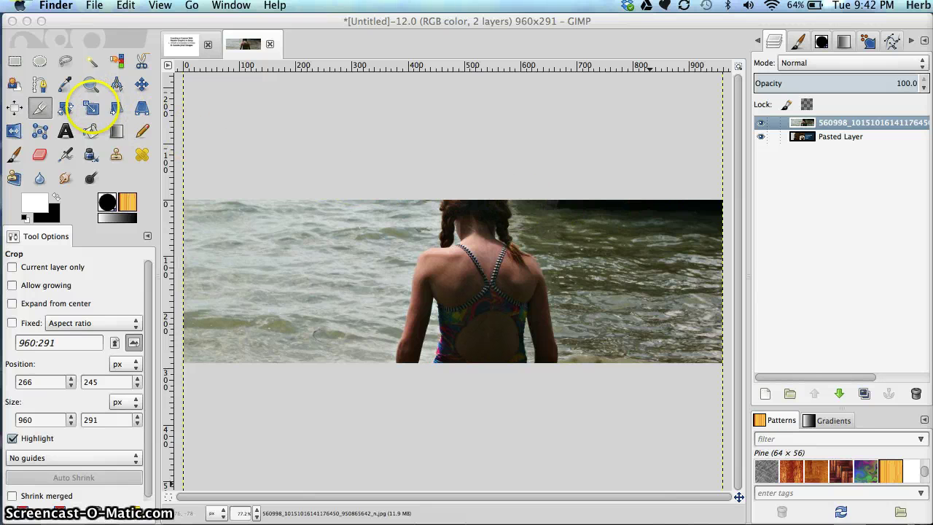
{"action": "left_click", "coordinate": [90, 106]}
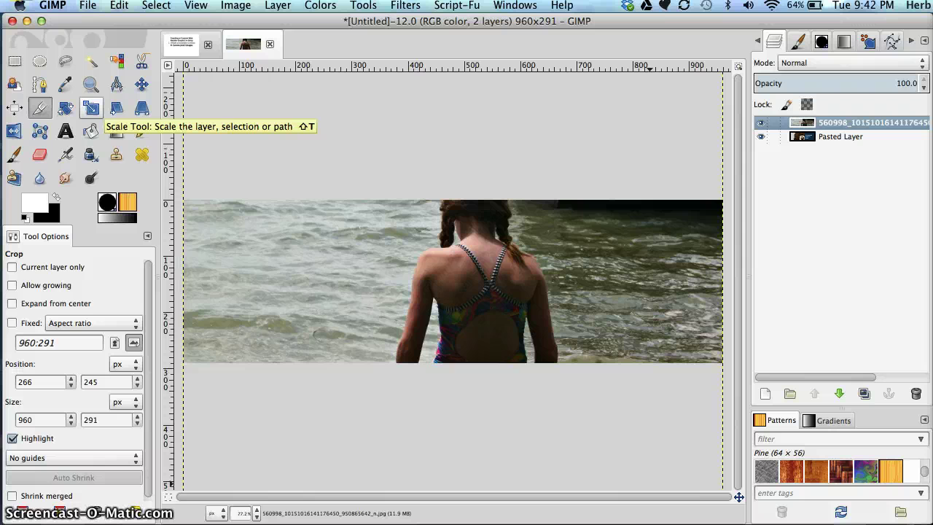
{"action": "left_click", "coordinate": [91, 108]}
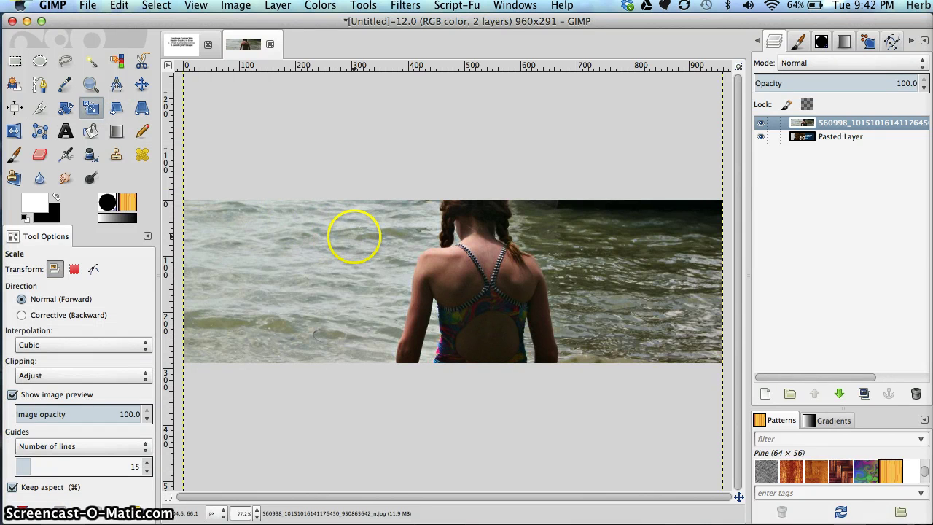
{"action": "left_click", "coordinate": [354, 236]}
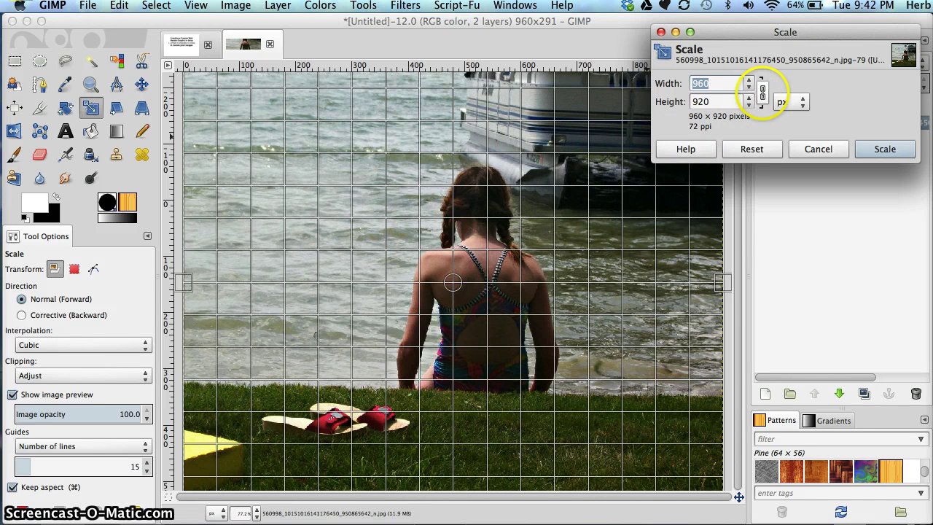
{"action": "left_click", "coordinate": [762, 92]}
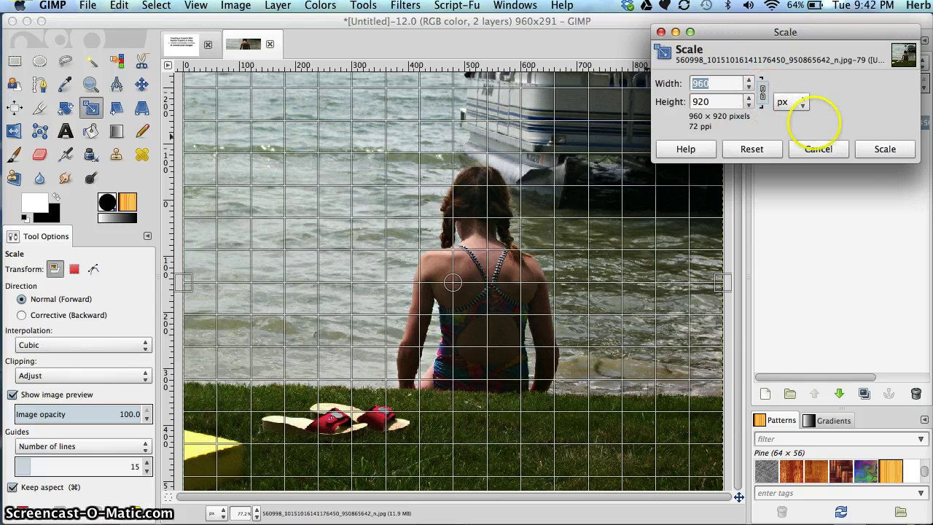
{"action": "left_click_drag", "start_coordinate": [631, 108], "coordinate": [488, 261]}
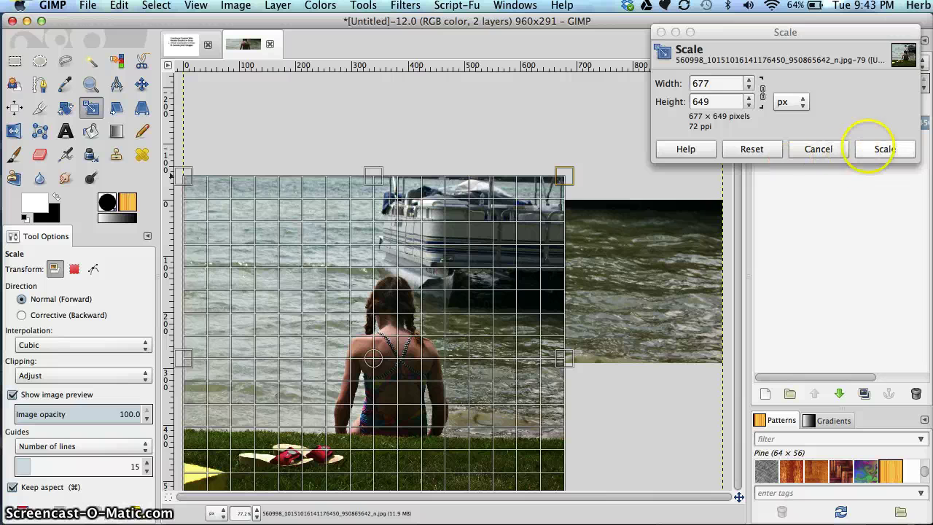
{"action": "left_click", "coordinate": [874, 145]}
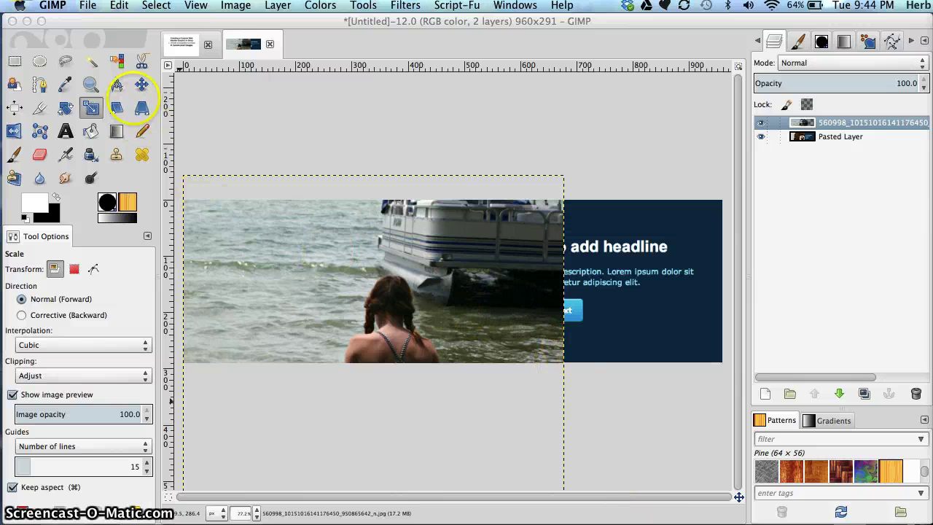
- Scale the photo layer down proportionally to about 623 × 597 px
{"action": "left_click", "coordinate": [336, 284]}
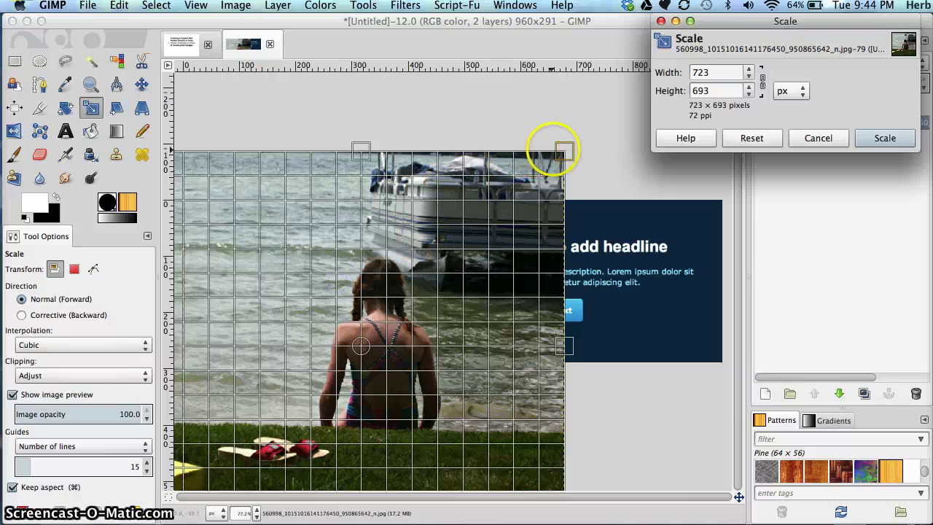
{"action": "left_click", "coordinate": [556, 153]}
{"action": "left_click_drag", "start_coordinate": [466, 191], "coordinate": [461, 201]}
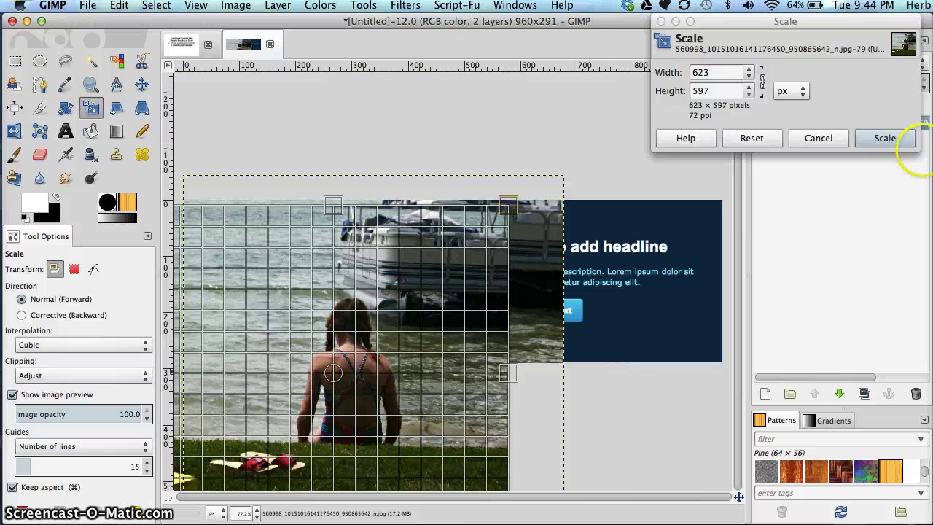
{"action": "left_click", "coordinate": [887, 139]}
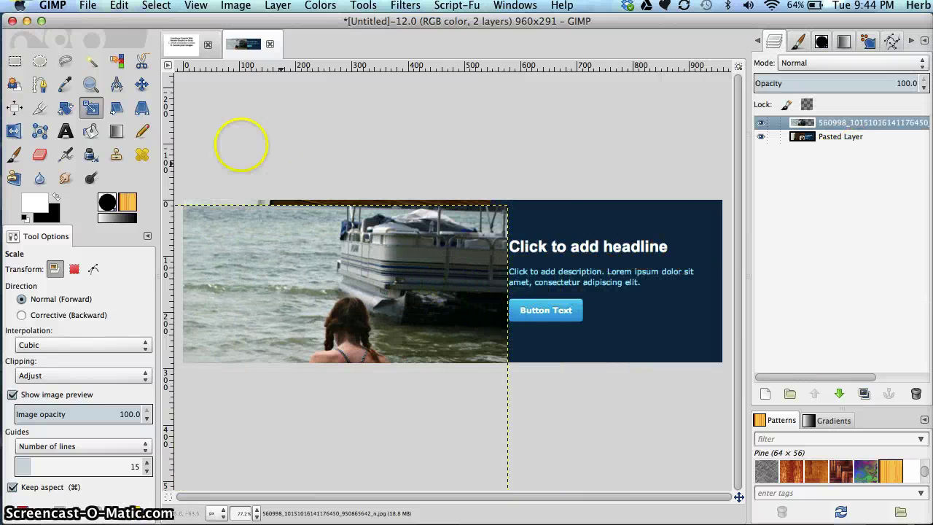
- Set the Move tool to move the active layer and shift the photo up until the girl's head and back are within the header
{"action": "left_click", "coordinate": [140, 83]}
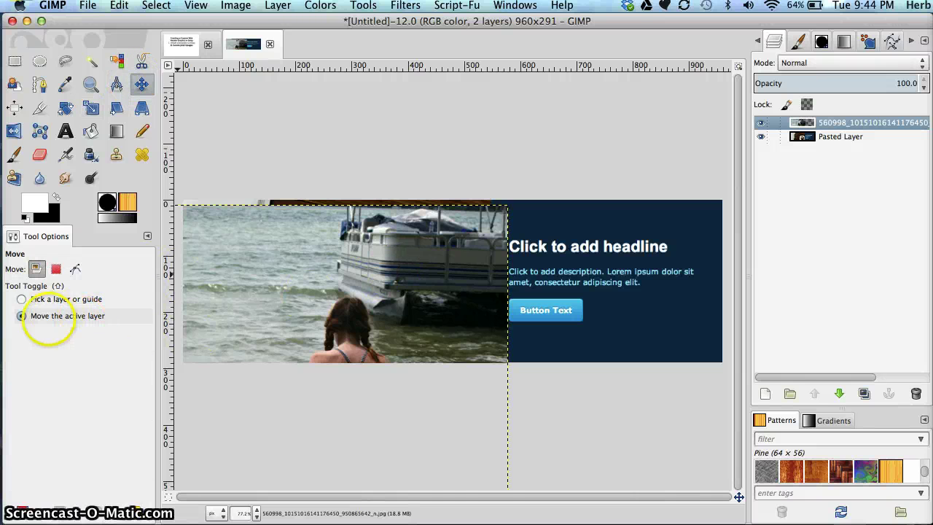
{"action": "left_click", "coordinate": [38, 315]}
{"action": "left_click_drag", "start_coordinate": [454, 280], "coordinate": [450, 211]}
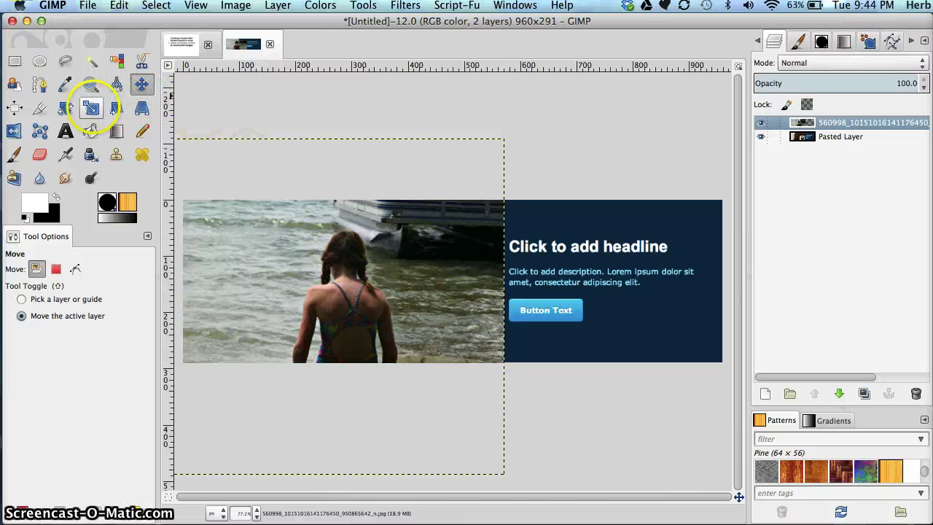
- Scale the photo layer to about 470 × 451 px and move it up against the header's left edge, with the grass inside the header
{"action": "left_click", "coordinate": [91, 108]}
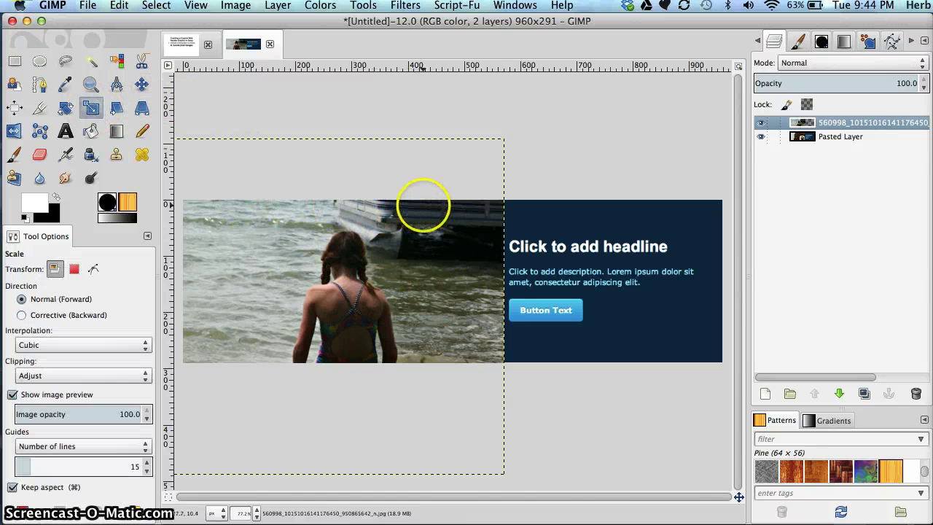
{"action": "left_click", "coordinate": [423, 206]}
{"action": "left_click_drag", "start_coordinate": [505, 141], "coordinate": [400, 223]}
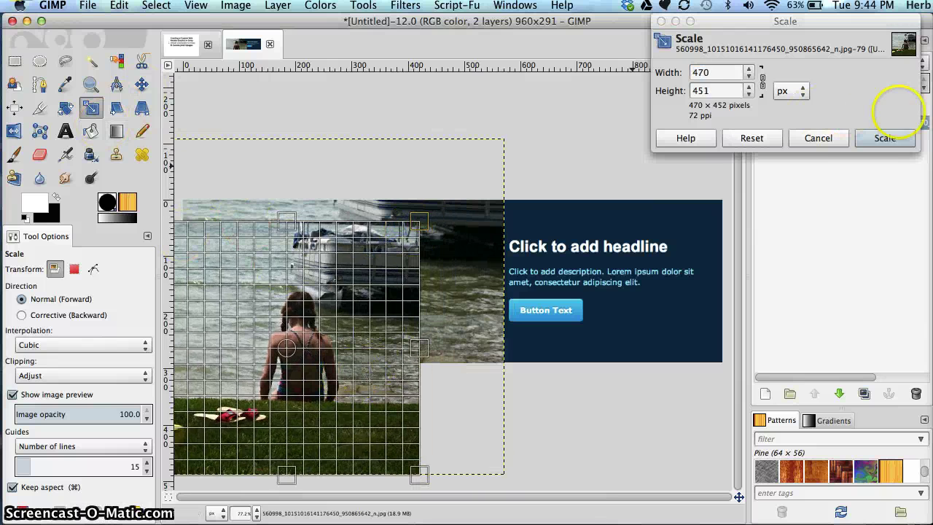
{"action": "left_click", "coordinate": [885, 138]}
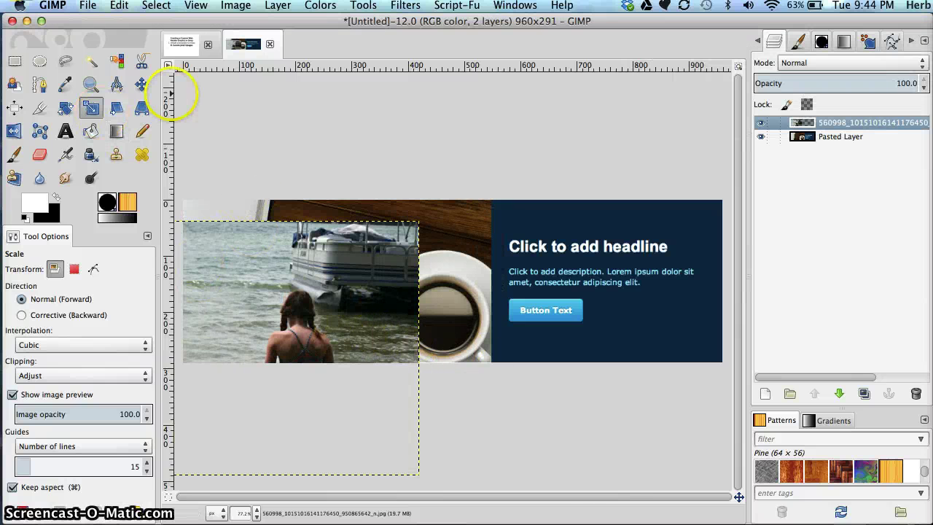
{"action": "left_click", "coordinate": [141, 84]}
{"action": "left_click_drag", "start_coordinate": [254, 267], "coordinate": [285, 196]}
- Check the template layer, reselect the photo layer and enlarge it to about 542 × 521 px to cover the template's coffee picture
{"action": "left_click", "coordinate": [842, 137]}
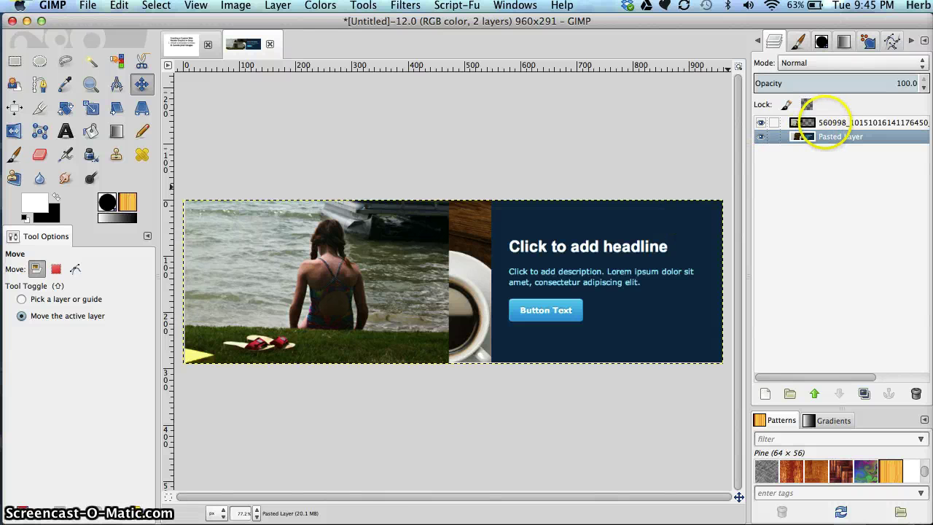
{"action": "left_click", "coordinate": [827, 122]}
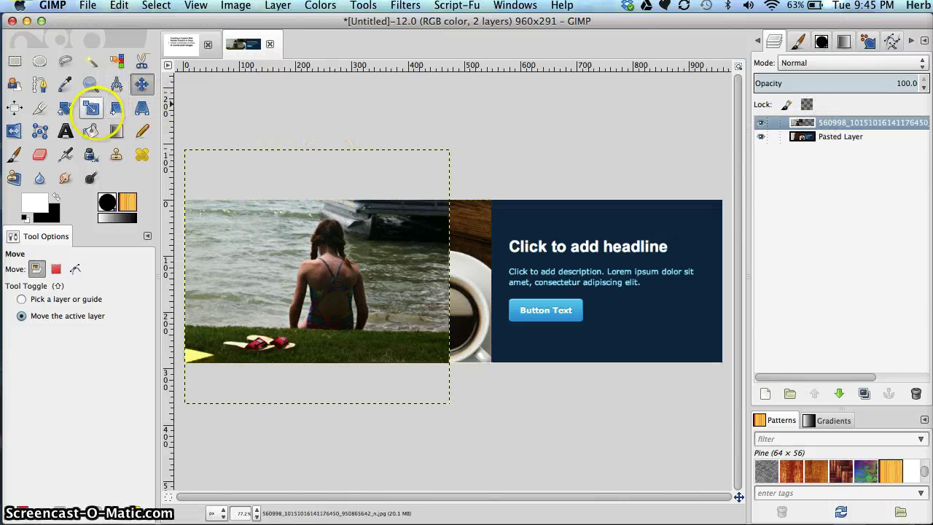
{"action": "left_click", "coordinate": [91, 108]}
{"action": "left_click", "coordinate": [376, 248]}
{"action": "left_click_drag", "start_coordinate": [422, 230], "coordinate": [644, 112]}
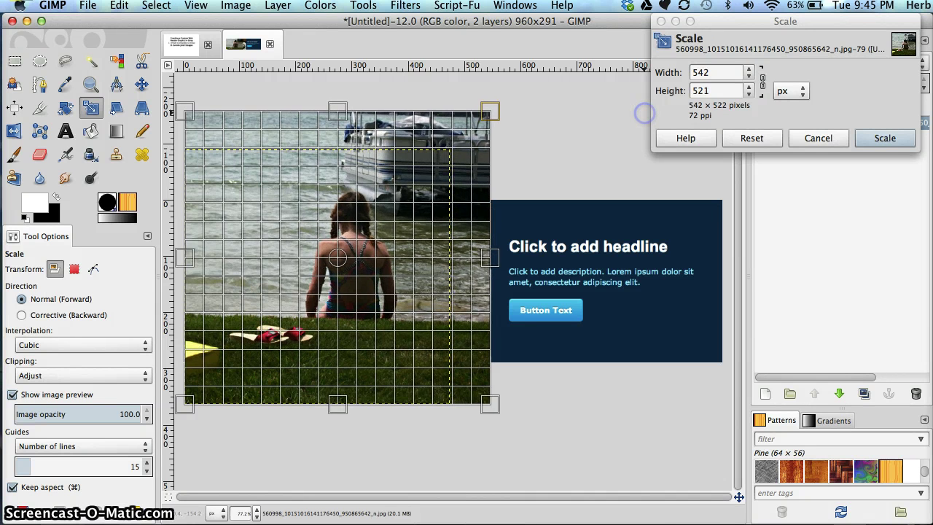
{"action": "left_click", "coordinate": [882, 137]}
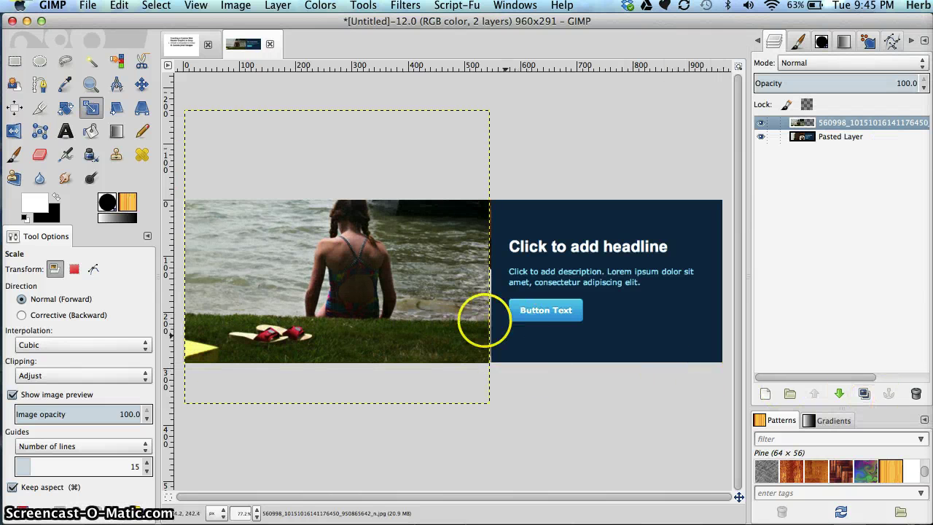
- Enlarge the photo layer slightly, to about 545 × 524 px, toward the edge of the dark blue text area
{"action": "left_click", "coordinate": [484, 321]}
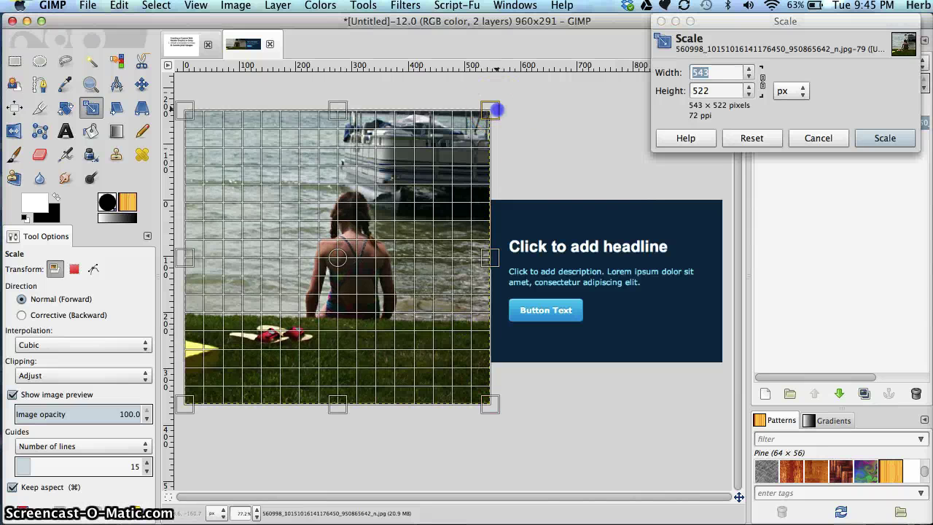
{"action": "mouse_move", "coordinate": [493, 109]}
{"action": "left_mouse_down"}
{"action": "mouse_move", "coordinate": [500, 105]}
{"action": "mouse_move", "coordinate": [491, 110]}
{"action": "left_mouse_up"}
{"action": "left_click", "coordinate": [861, 138]}
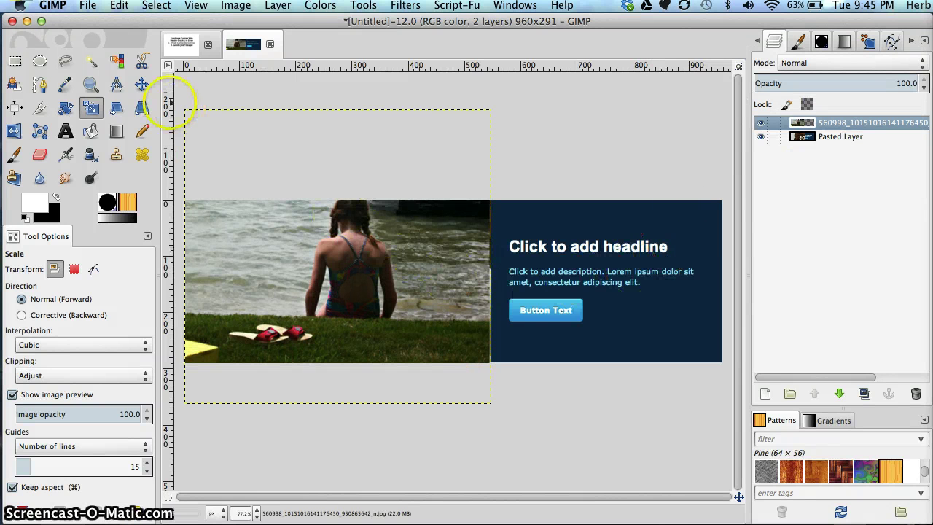
- Move the photo layer down slightly until the girl's whole head is inside the header
{"action": "left_click", "coordinate": [141, 84]}
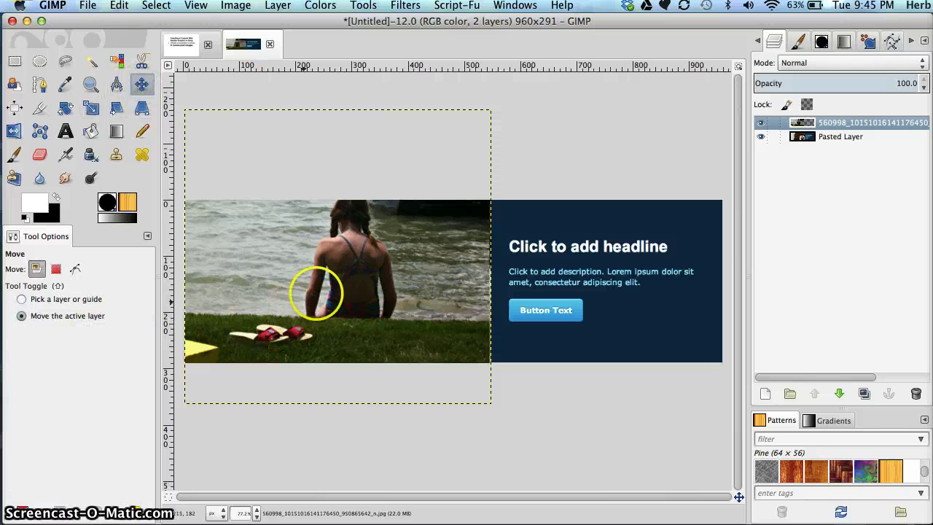
{"action": "left_click", "coordinate": [316, 293]}
{"action": "left_click_drag", "start_coordinate": [316, 293], "coordinate": [313, 310]}
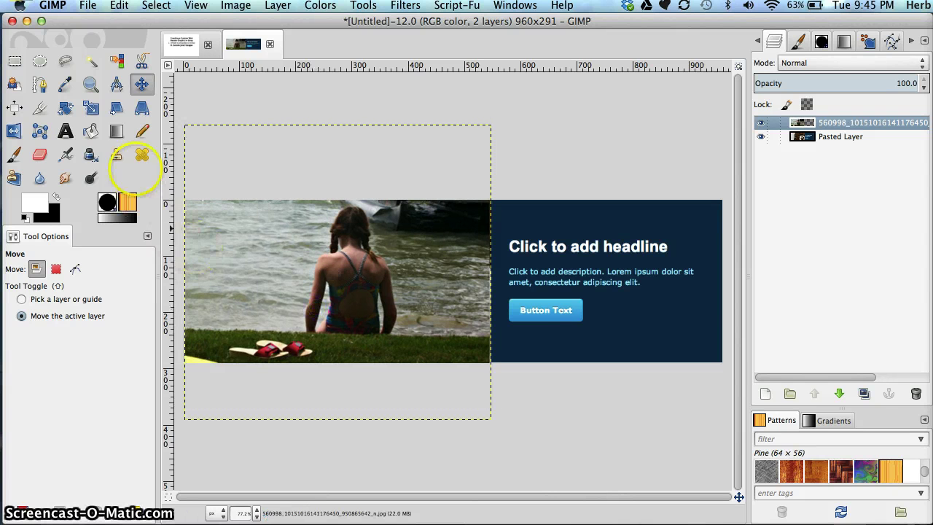
- Crop only the photo layer to the header's picture area, 544 × 290 px at position 4, 0
{"action": "left_click", "coordinate": [41, 108]}
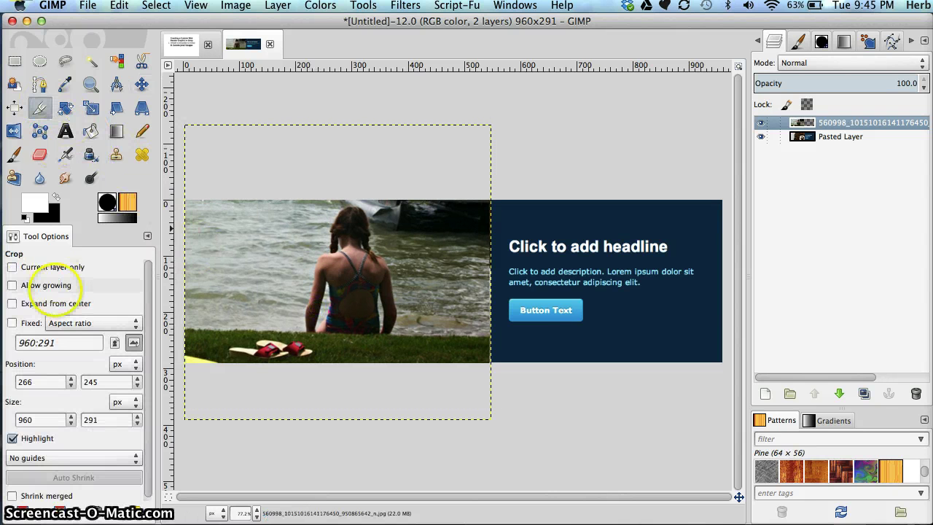
{"action": "left_click", "coordinate": [12, 266]}
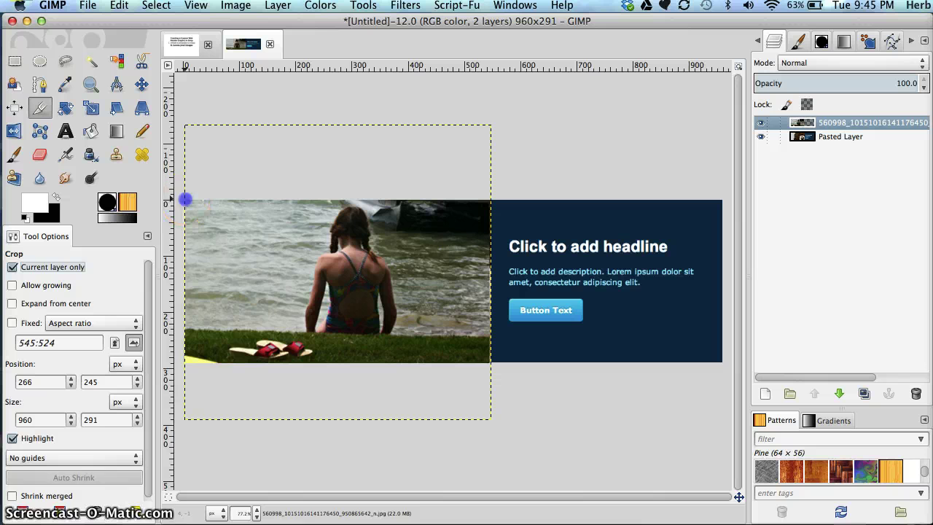
{"action": "left_click_drag", "start_coordinate": [186, 198], "coordinate": [492, 363]}
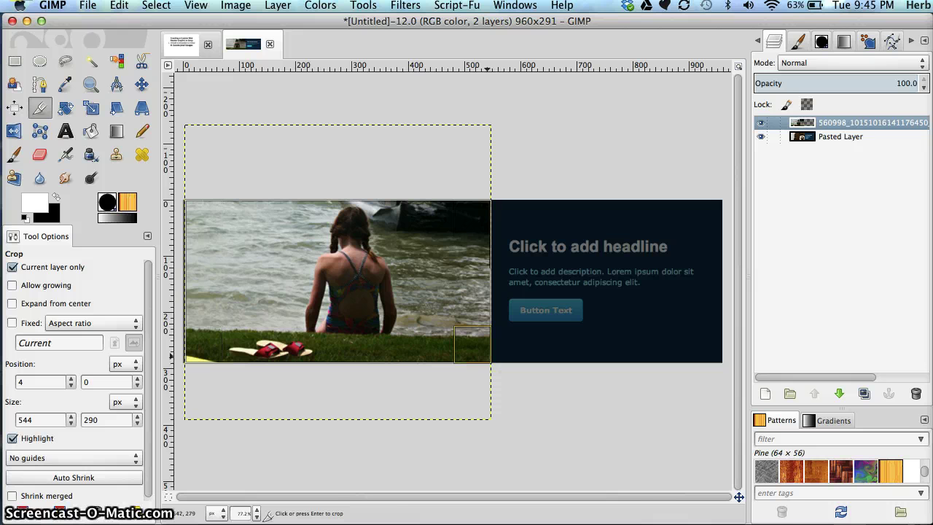
{"action": "left_click", "coordinate": [487, 356]}
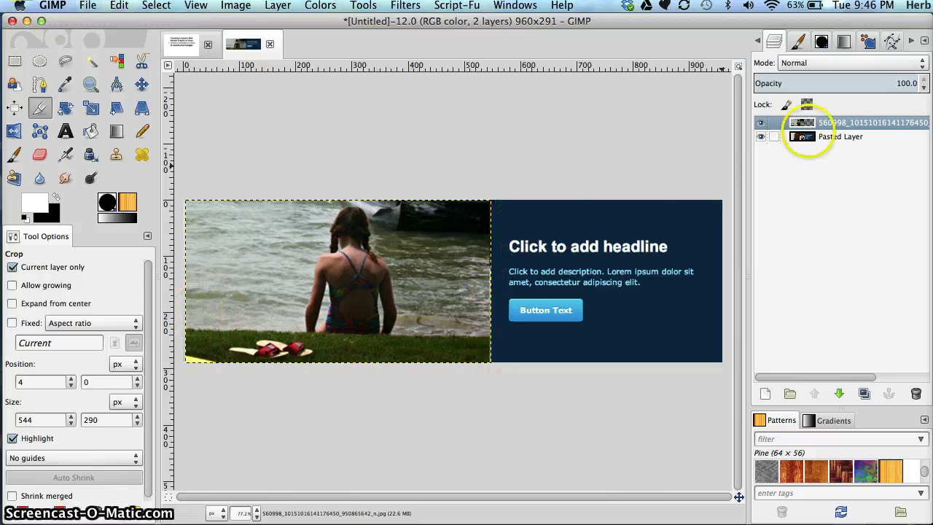
- Check the template layer for a gap beside the photo, reselect the photo layer and scale it to about 546 × 291 px
{"action": "left_click", "coordinate": [858, 139]}
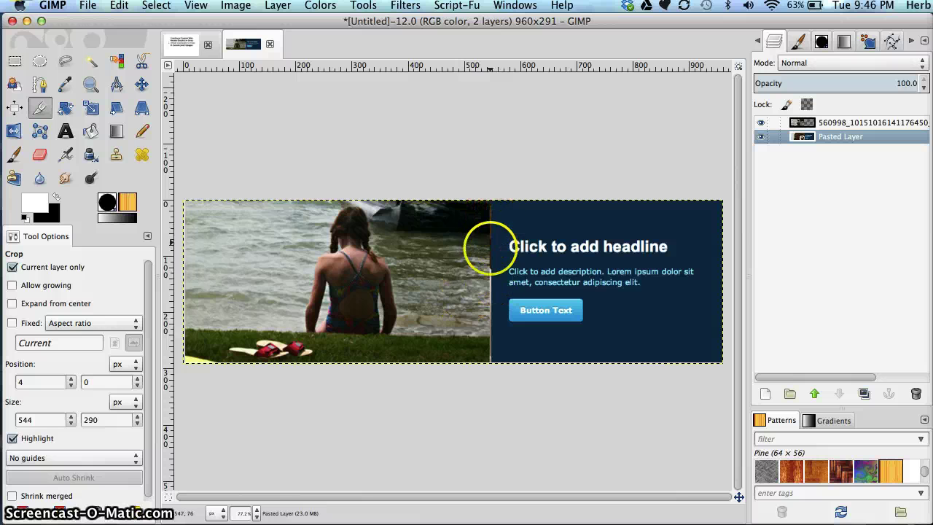
{"action": "left_click", "coordinate": [471, 221]}
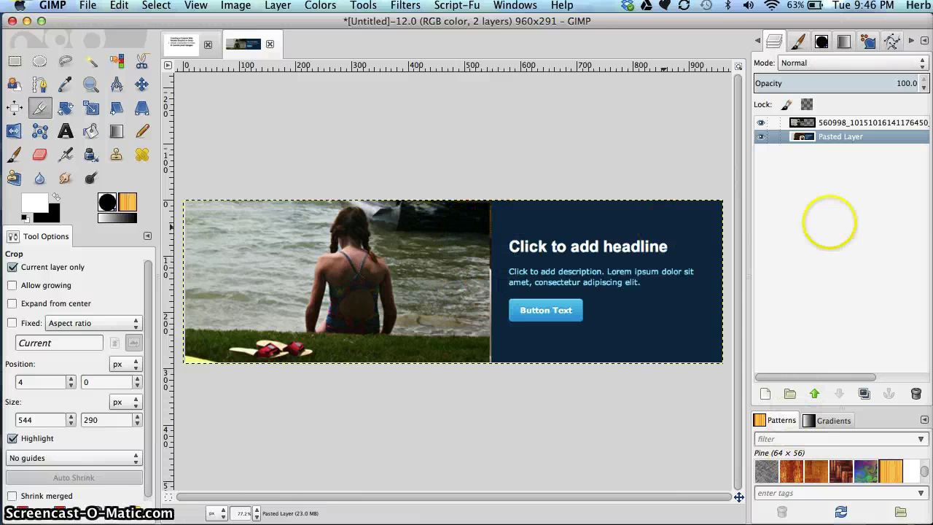
{"action": "left_click", "coordinate": [845, 122]}
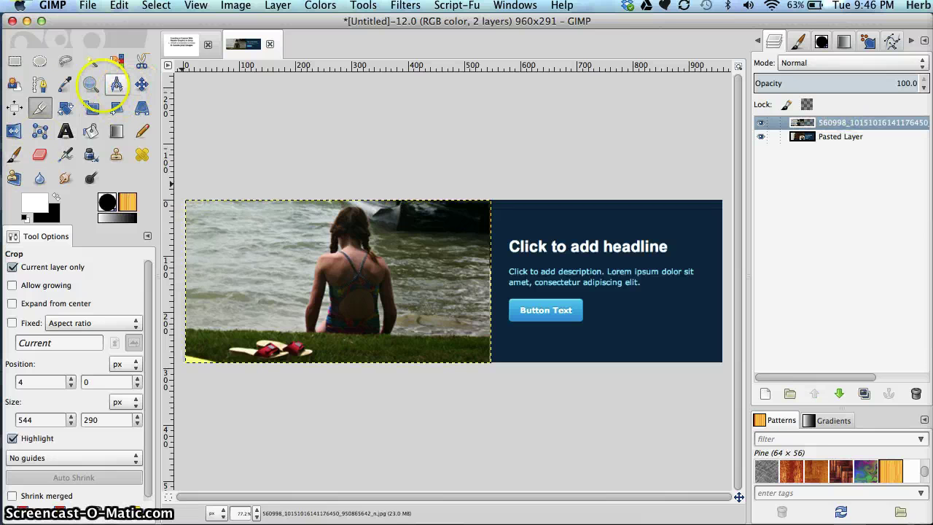
{"action": "left_click", "coordinate": [91, 107]}
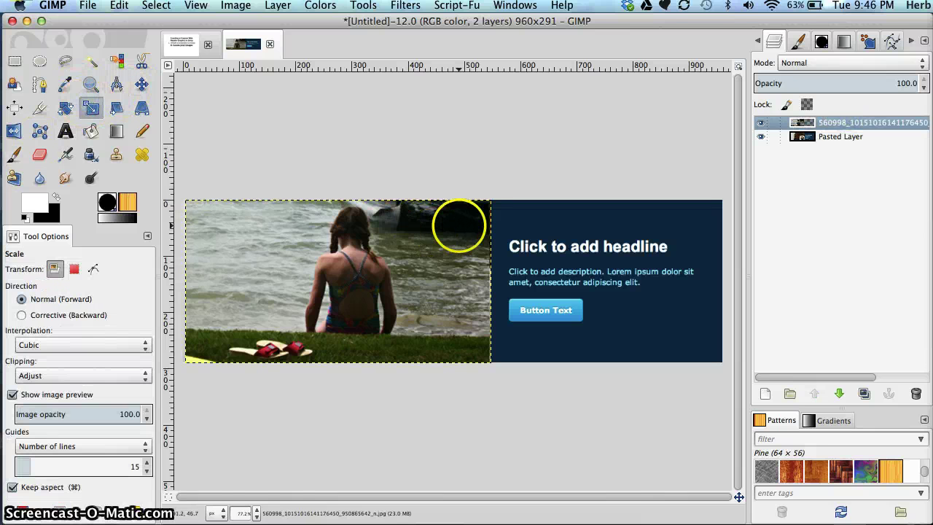
{"action": "left_click", "coordinate": [458, 225]}
{"action": "left_click_drag", "start_coordinate": [491, 195], "coordinate": [496, 197]}
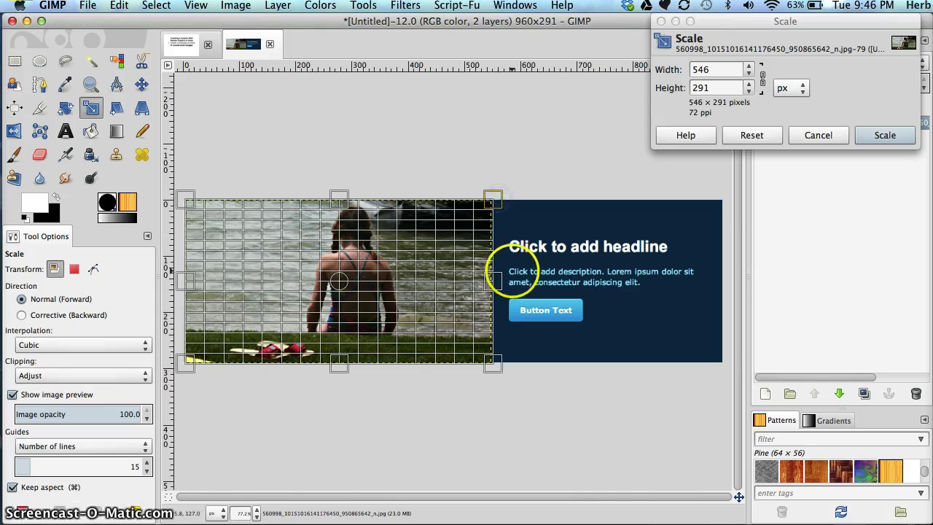
{"action": "left_click", "coordinate": [889, 136]}
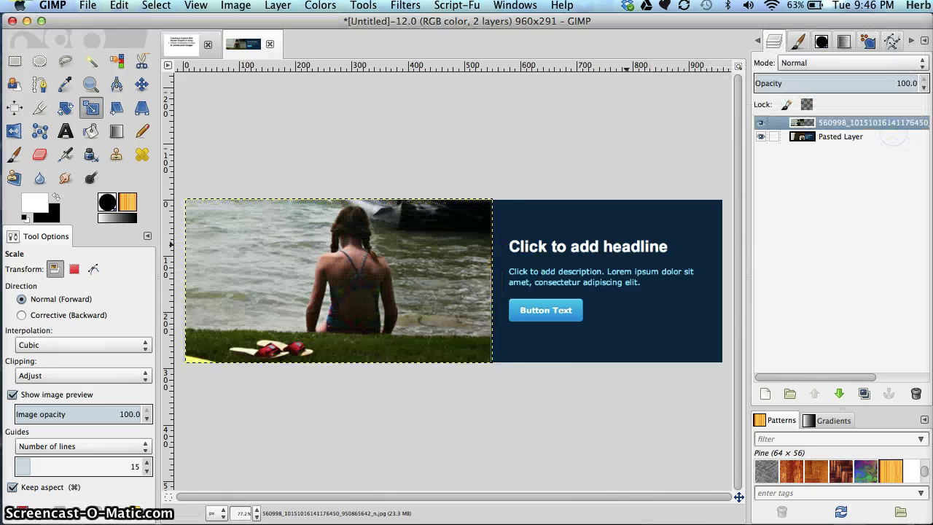
- Scale the photo layer up slightly to about 549 × 293 px, extending its upper corner beside the dark blue text area
{"action": "left_click", "coordinate": [479, 213]}
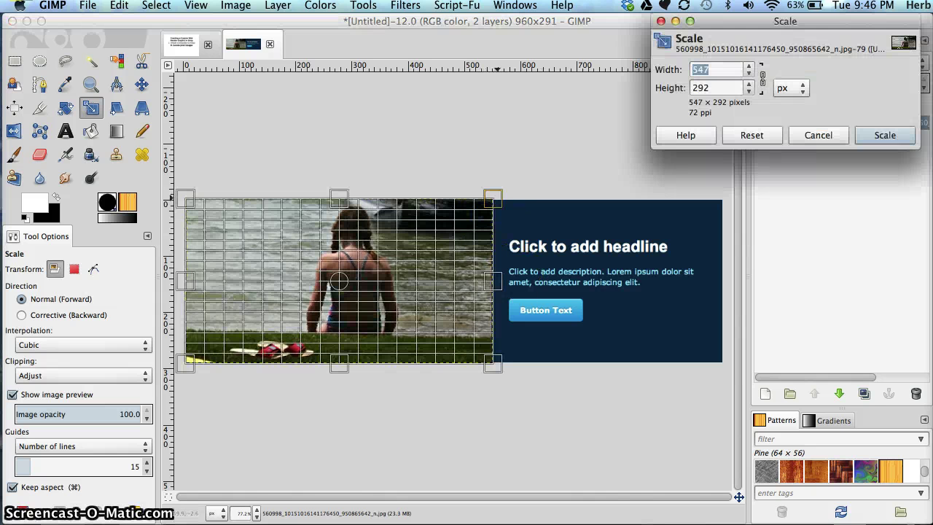
{"action": "left_click_drag", "start_coordinate": [493, 198], "coordinate": [497, 196]}
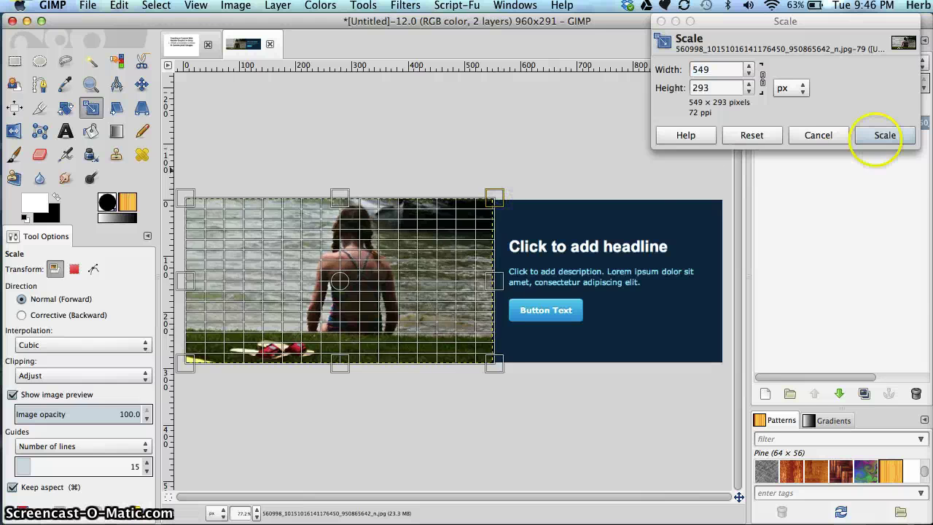
{"action": "left_click", "coordinate": [885, 135]}
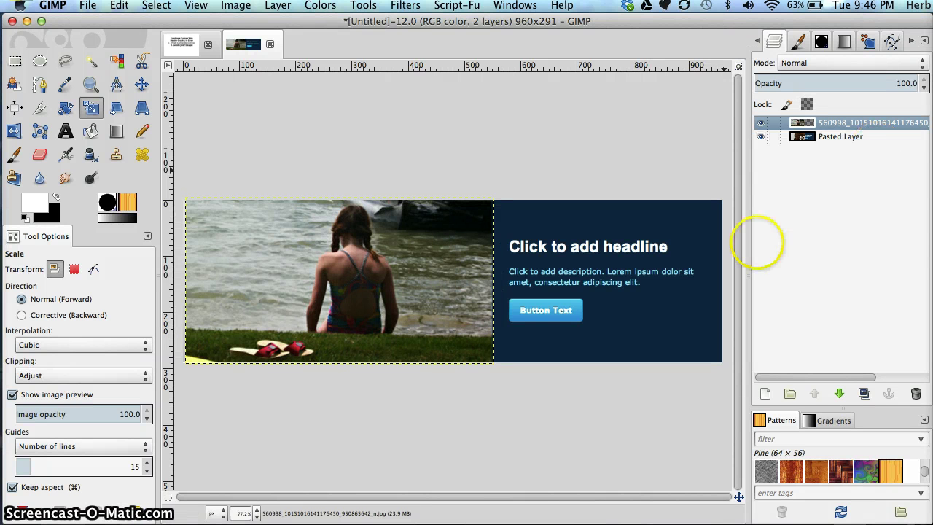
{"action": "left_click", "coordinate": [819, 141]}
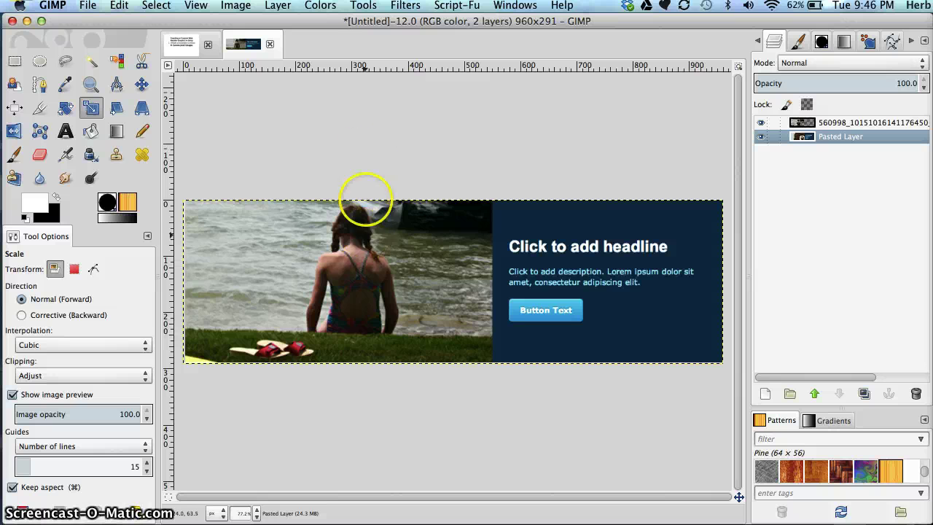
{"action": "left_click", "coordinate": [319, 5]}
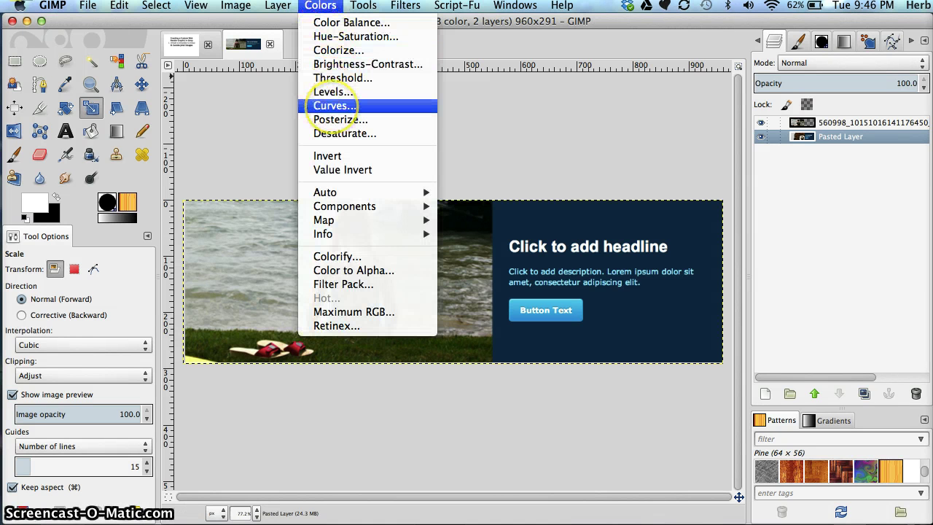
{"action": "left_click", "coordinate": [333, 106]}
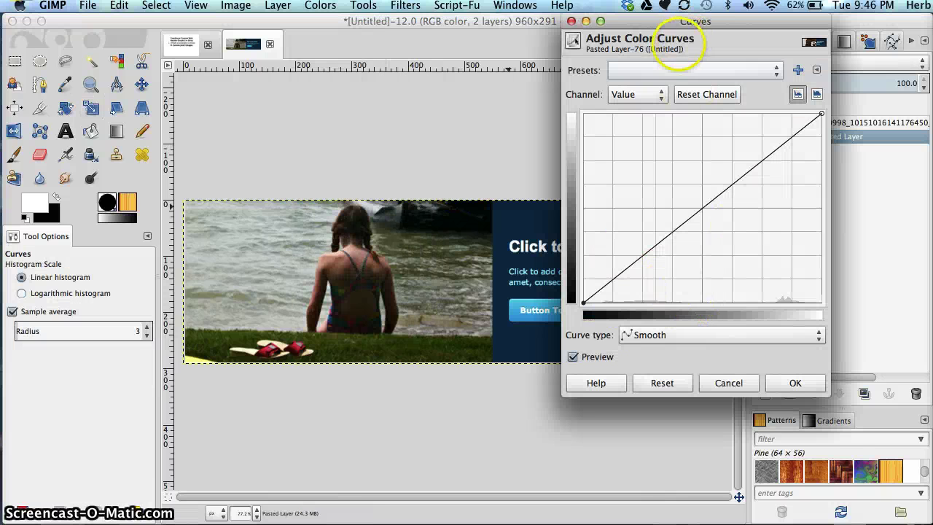
{"action": "left_click", "coordinate": [727, 382]}
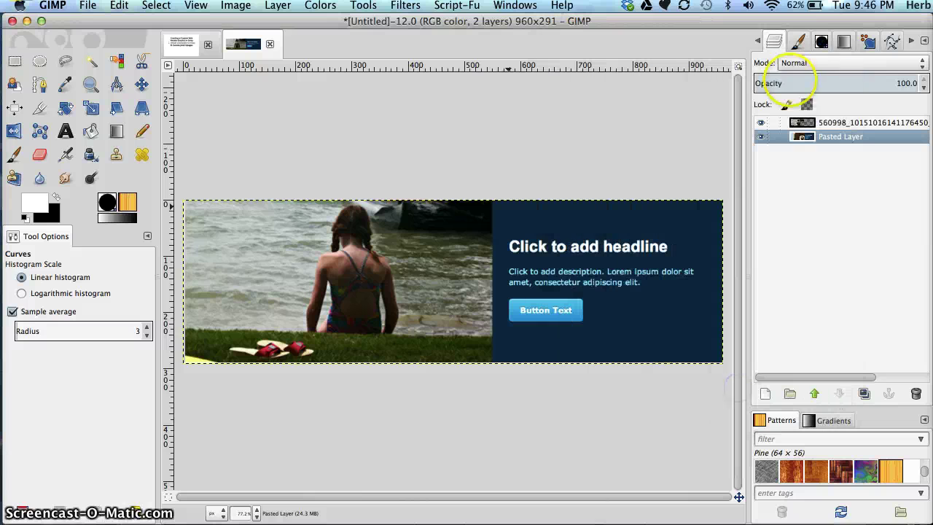
- Crop only the photo layer to the header's picture area, about 548 × 291 px at position 5, 0
{"action": "left_click", "coordinate": [825, 122]}
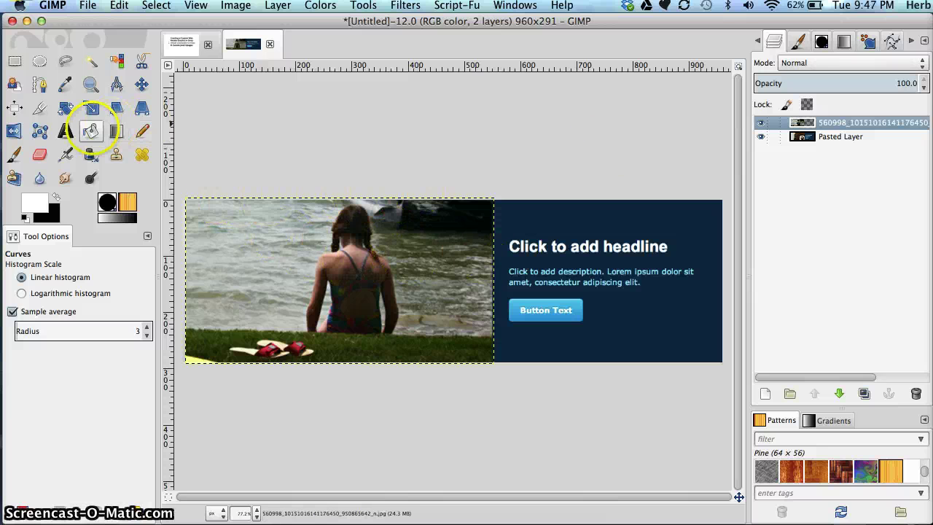
{"action": "left_click", "coordinate": [42, 109]}
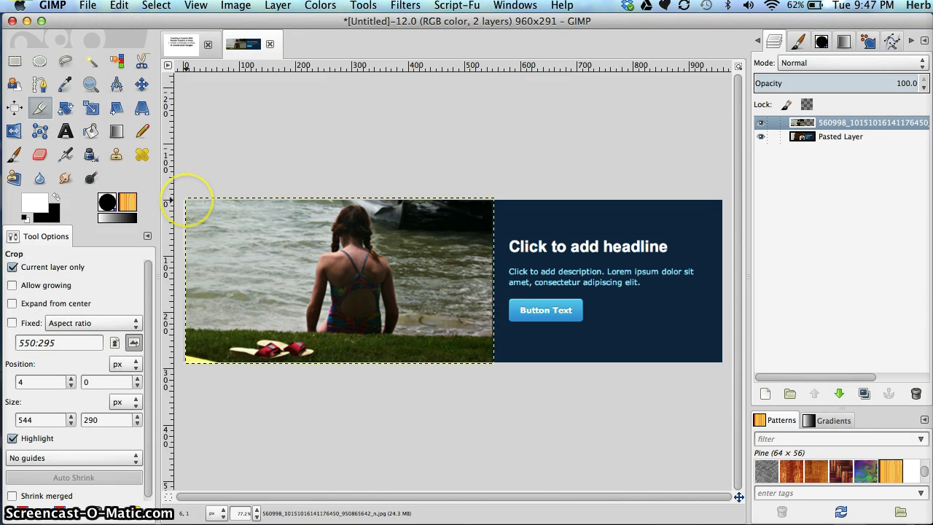
{"action": "left_click_drag", "start_coordinate": [187, 199], "coordinate": [494, 368]}
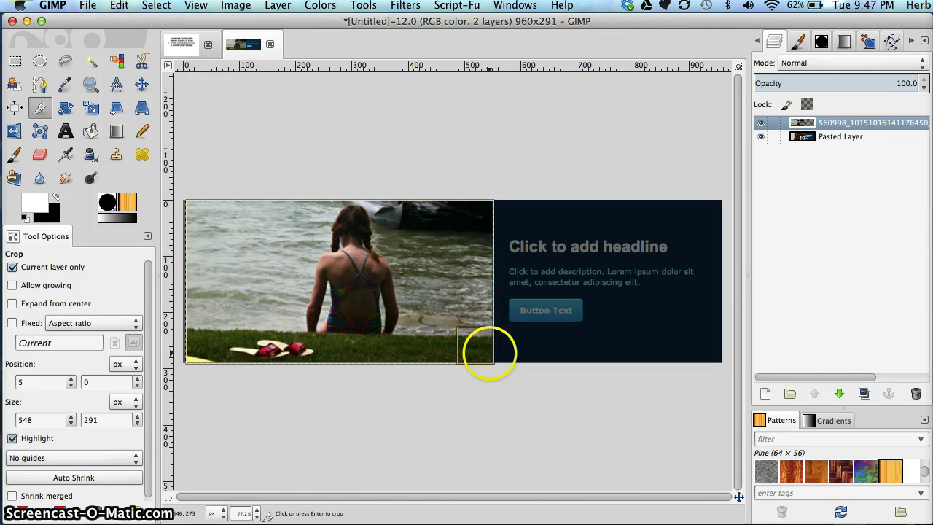
{"action": "left_click", "coordinate": [489, 352]}
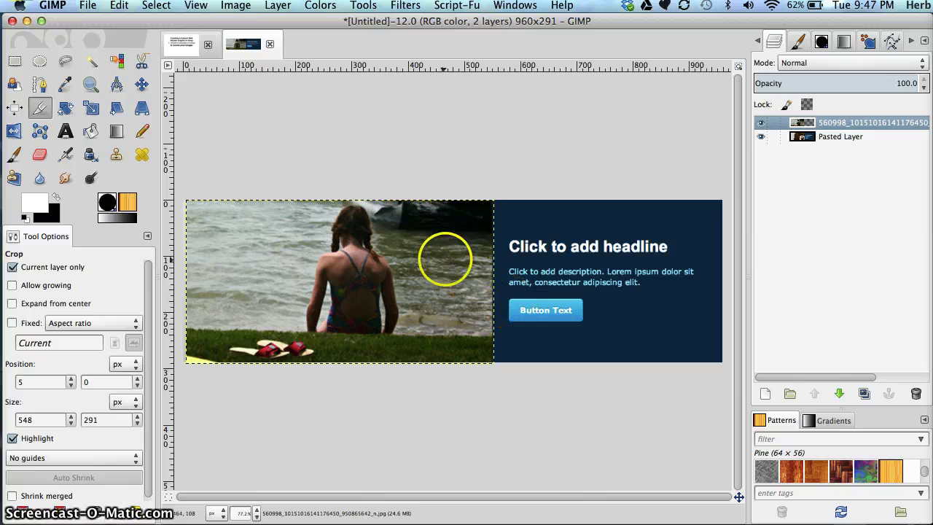
- Brighten the photo layer with Curves by raising the value curve in the shadows and slightly in the highlights
{"action": "left_click", "coordinate": [320, 5]}
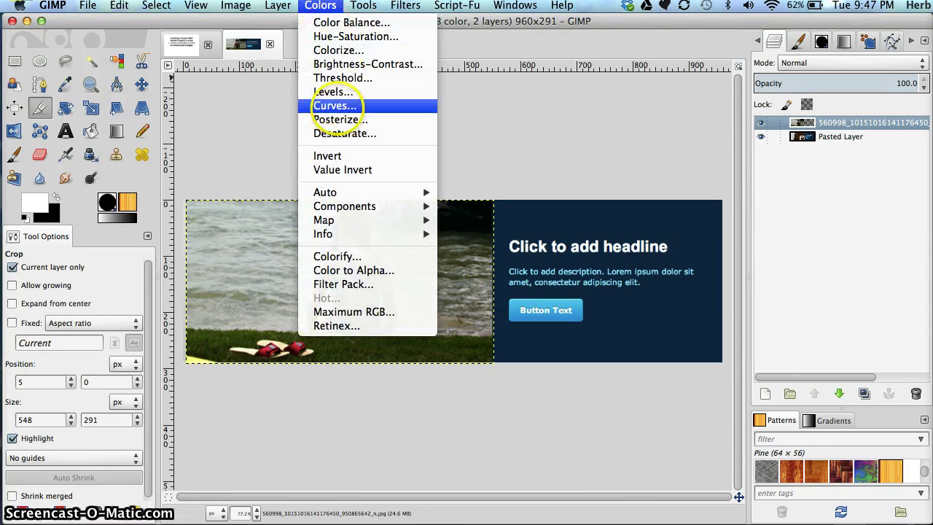
{"action": "left_click", "coordinate": [333, 106]}
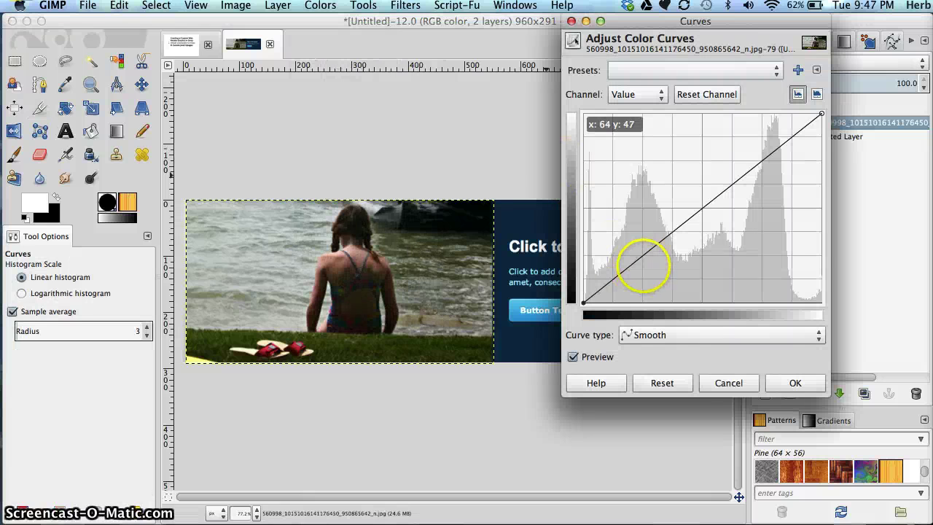
{"action": "left_click_drag", "start_coordinate": [642, 252], "coordinate": [641, 199]}
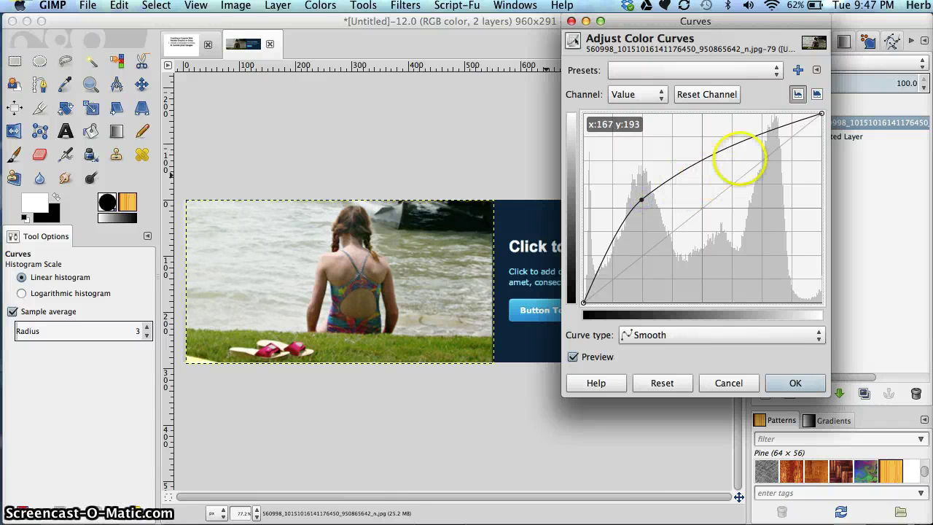
{"action": "left_click", "coordinate": [770, 133]}
{"action": "left_click_drag", "start_coordinate": [769, 133], "coordinate": [774, 126]}
{"action": "left_click", "coordinate": [784, 378]}
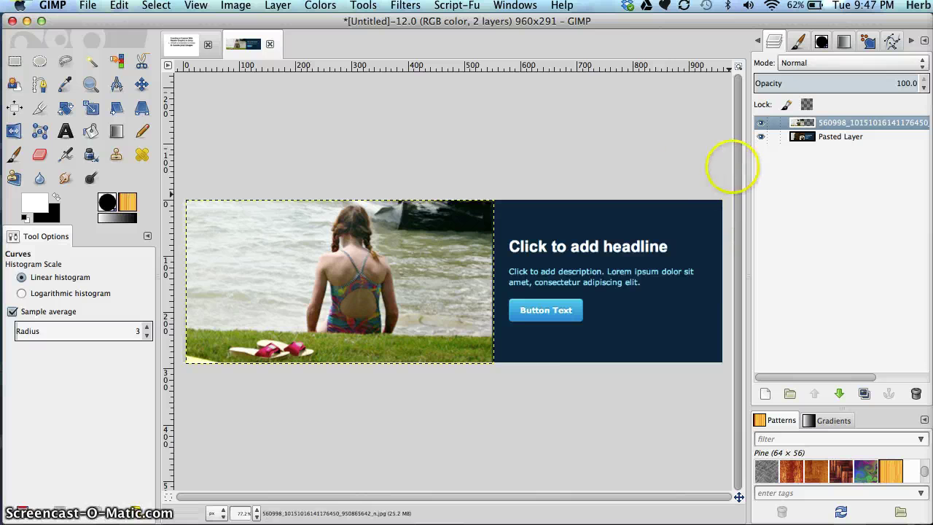
- In the instructions image, show the list layers one at a time, ending with only the "5. Add custom text features" list visible
{"action": "left_click", "coordinate": [195, 46]}
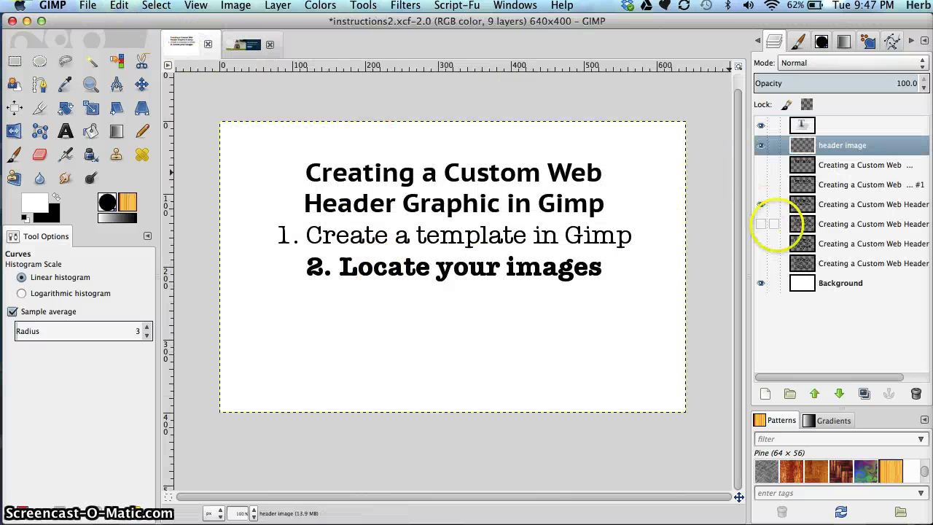
{"action": "left_click", "coordinate": [763, 204]}
{"action": "left_click", "coordinate": [762, 224]}
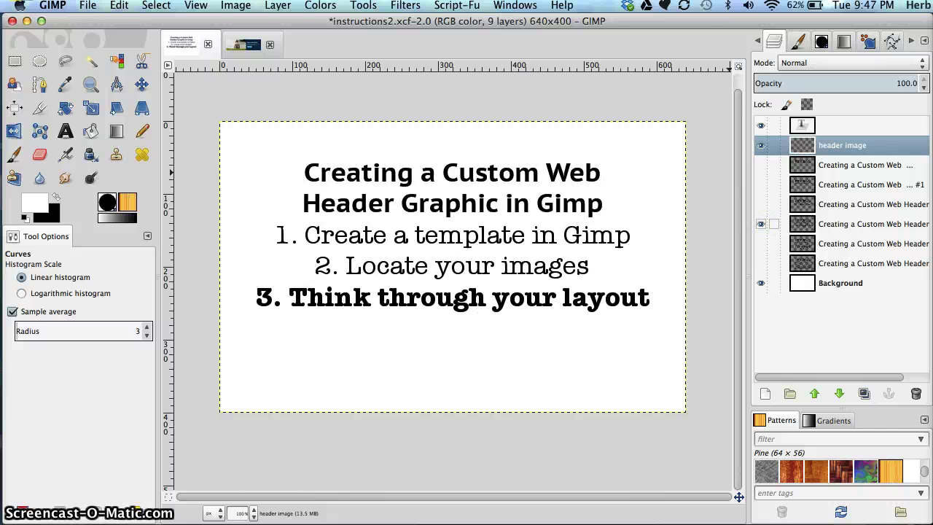
{"action": "left_click", "coordinate": [762, 223]}
{"action": "left_click", "coordinate": [762, 243]}
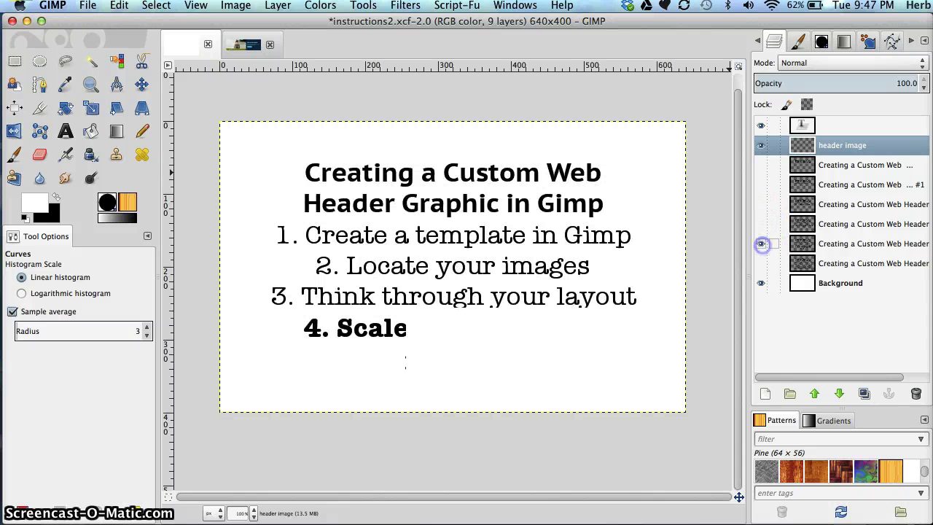
{"action": "left_click", "coordinate": [762, 243]}
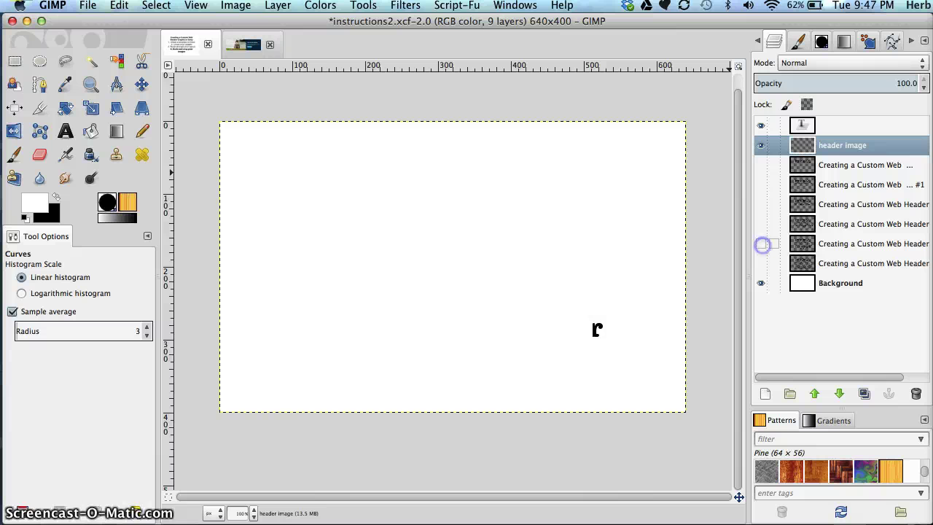
{"action": "left_click", "coordinate": [761, 264]}
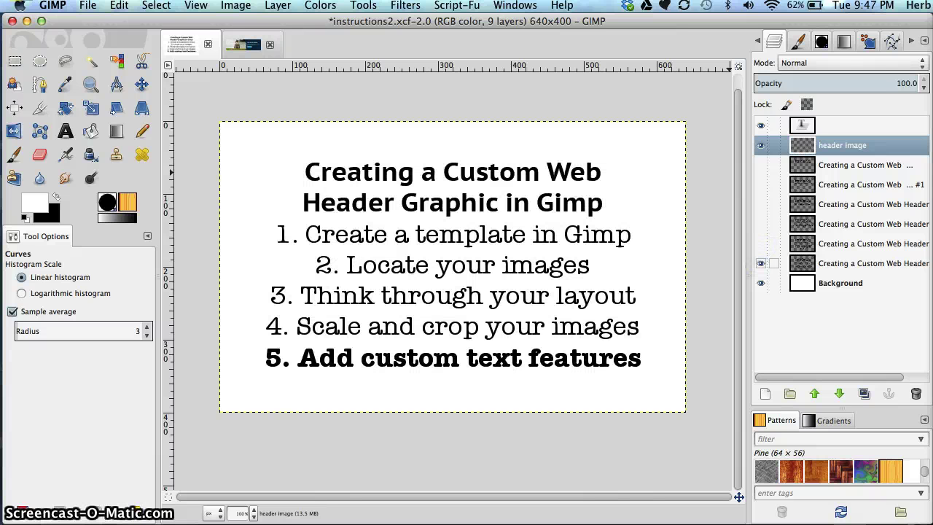
- Return to the header image and add the text "Summer 2012" in American Typewriter Bold on the grass below the girl
{"action": "left_click", "coordinate": [235, 45]}
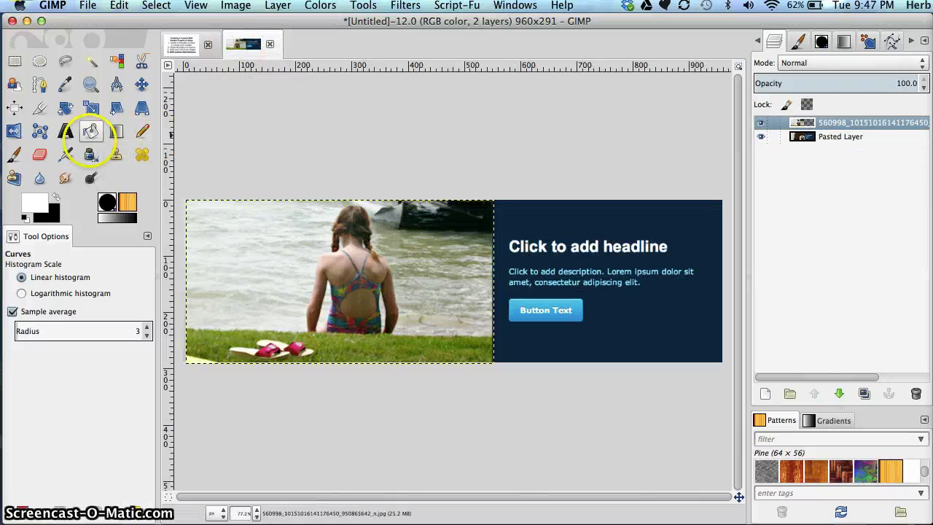
{"action": "left_click", "coordinate": [65, 132]}
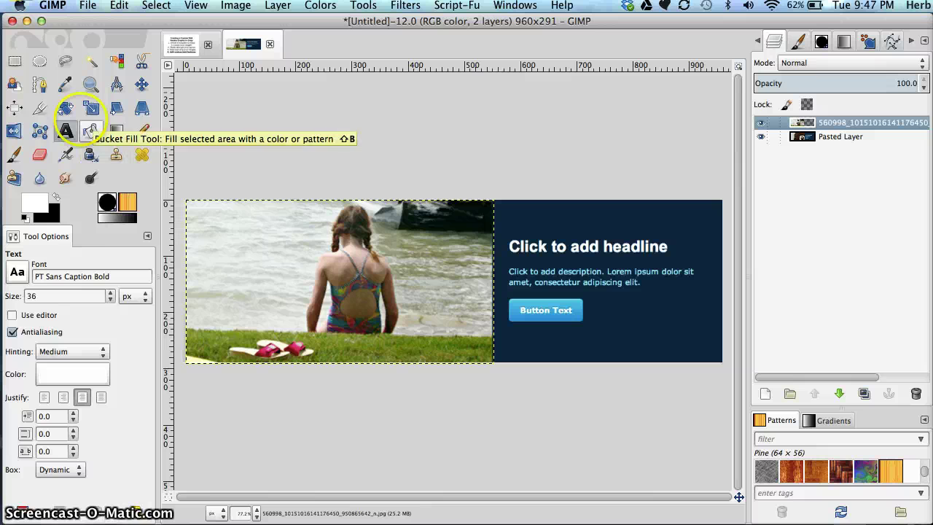
{"action": "left_click", "coordinate": [17, 271]}
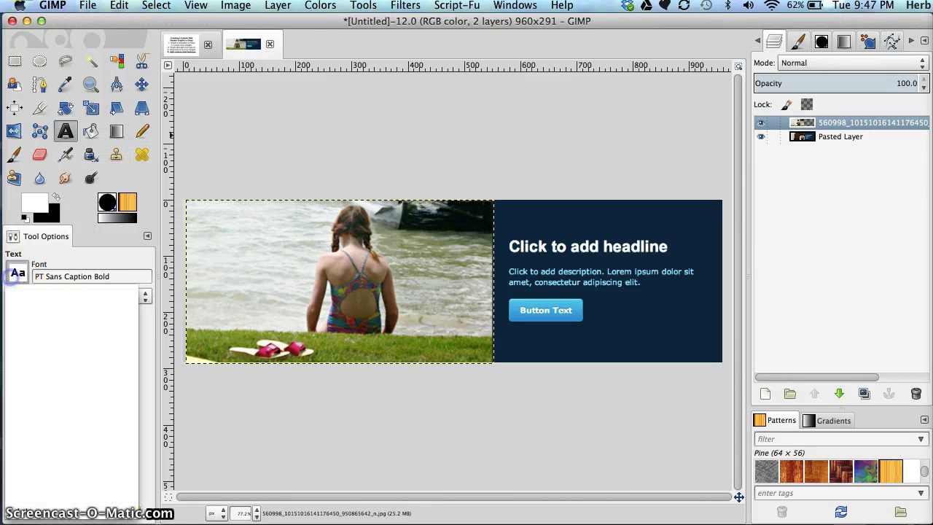
{"action": "left_click_drag", "start_coordinate": [129, 420], "coordinate": [129, 294]}
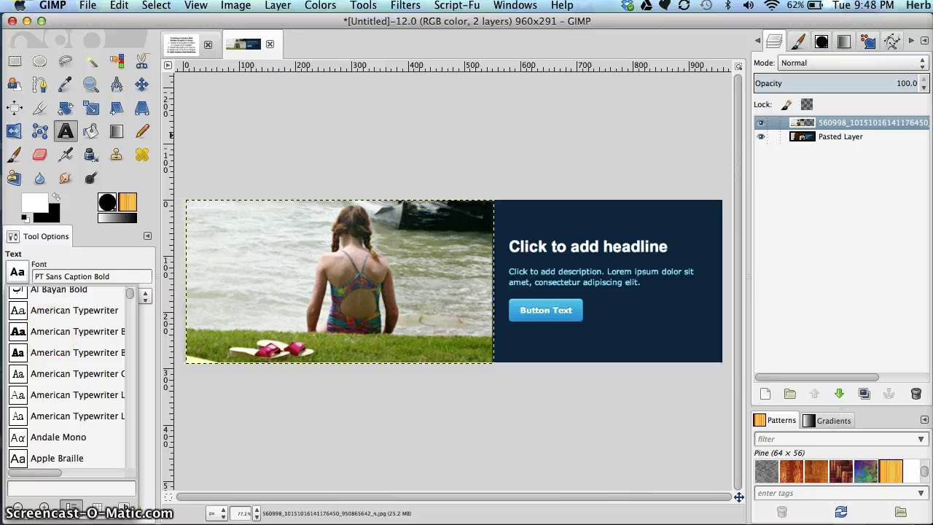
{"action": "left_click", "coordinate": [51, 330]}
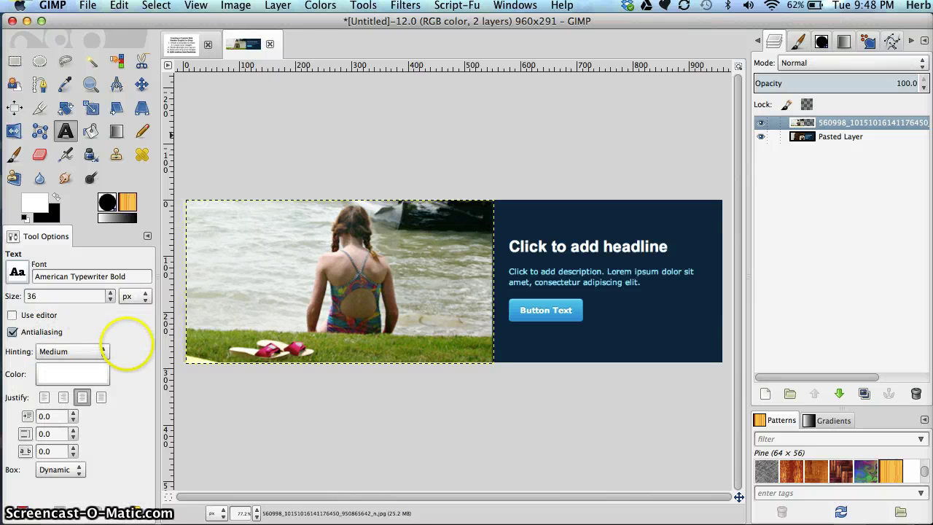
{"action": "left_click", "coordinate": [326, 335]}
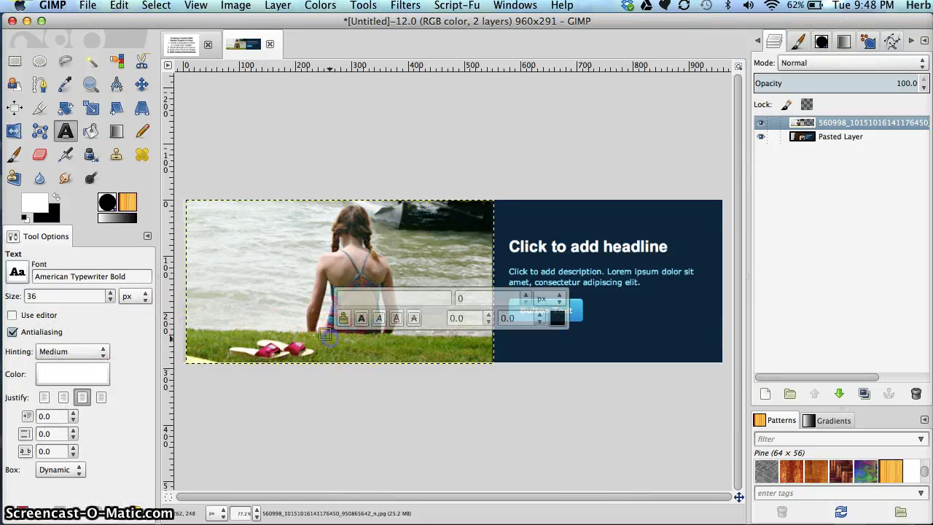
{"action": "left_click", "coordinate": [483, 373]}
{"action": "type", "text": "Summer"}
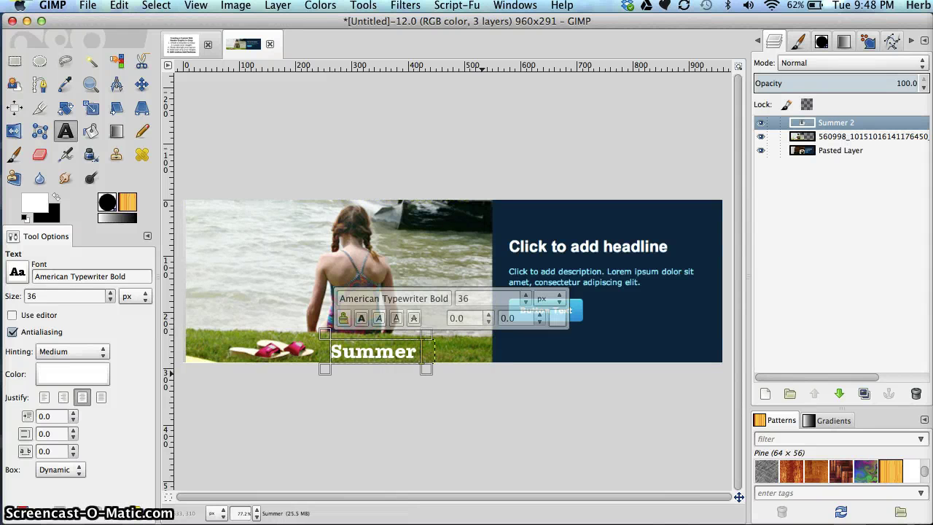
{"action": "type", "text": " 2012"}
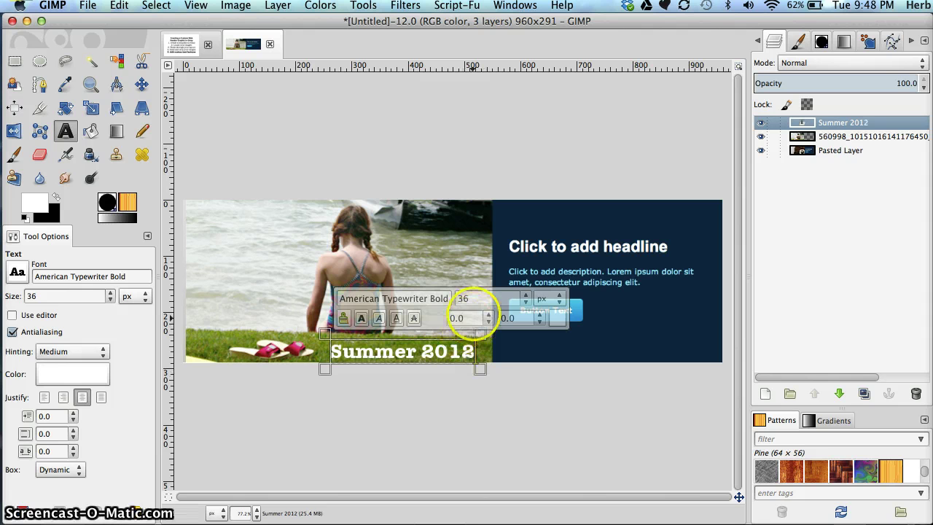
- Increase the font size of the whole "Summer 2012" text to 40 px
{"action": "left_click_drag", "start_coordinate": [331, 351], "coordinate": [341, 352]}
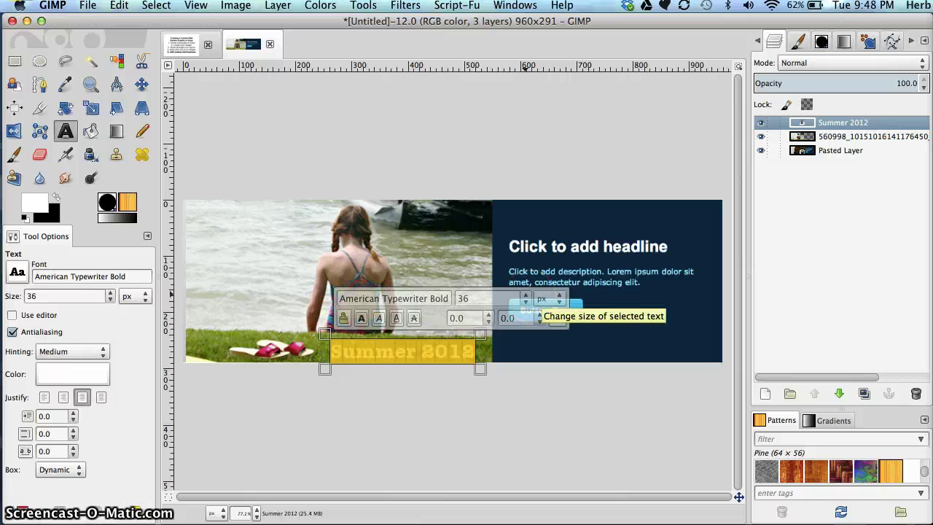
{"action": "left_click", "coordinate": [524, 294]}
{"action": "left_click", "coordinate": [524, 295]}
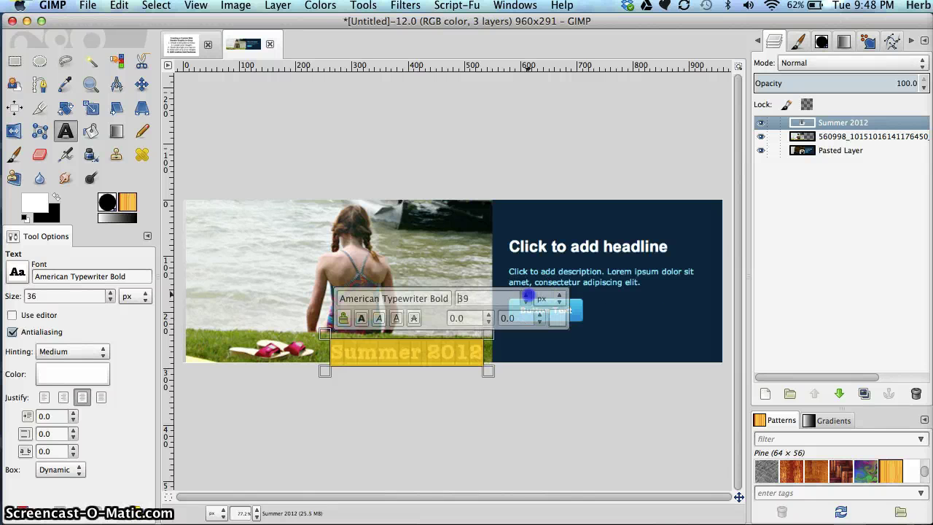
{"action": "left_click", "coordinate": [525, 294]}
{"action": "left_click", "coordinate": [524, 295]}
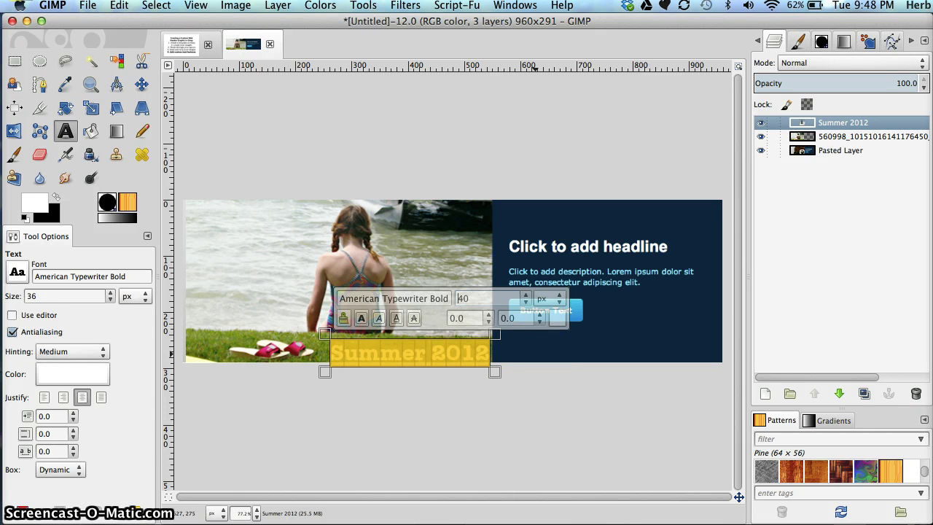
{"action": "left_click", "coordinate": [379, 352]}
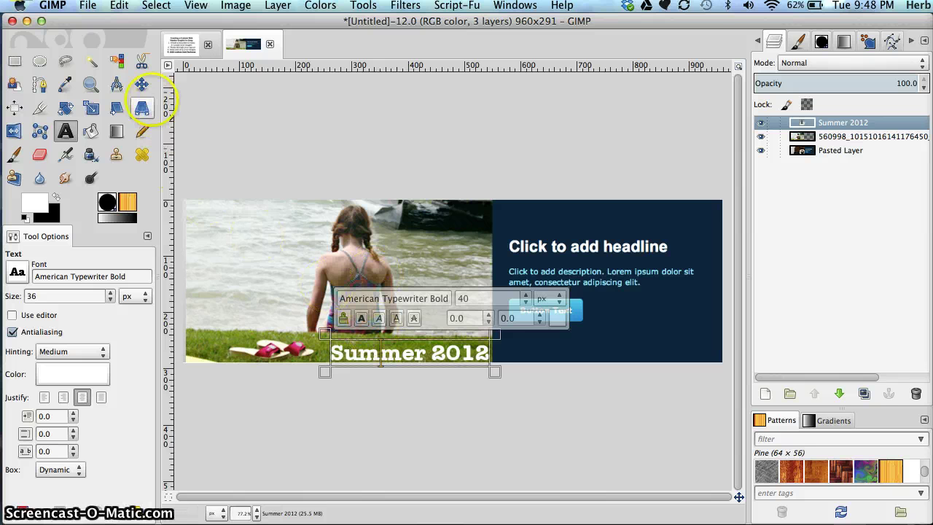
- Move the active "Summer 2012" text layer up and to the left, over the grass edge in front of the girl
{"action": "left_click", "coordinate": [142, 85]}
{"action": "left_click", "coordinate": [21, 315]}
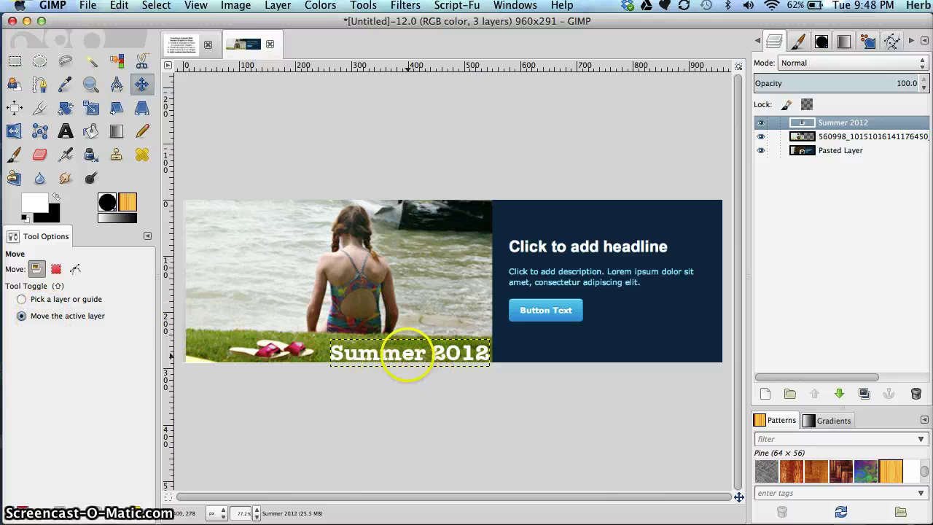
{"action": "left_click_drag", "start_coordinate": [409, 355], "coordinate": [381, 333]}
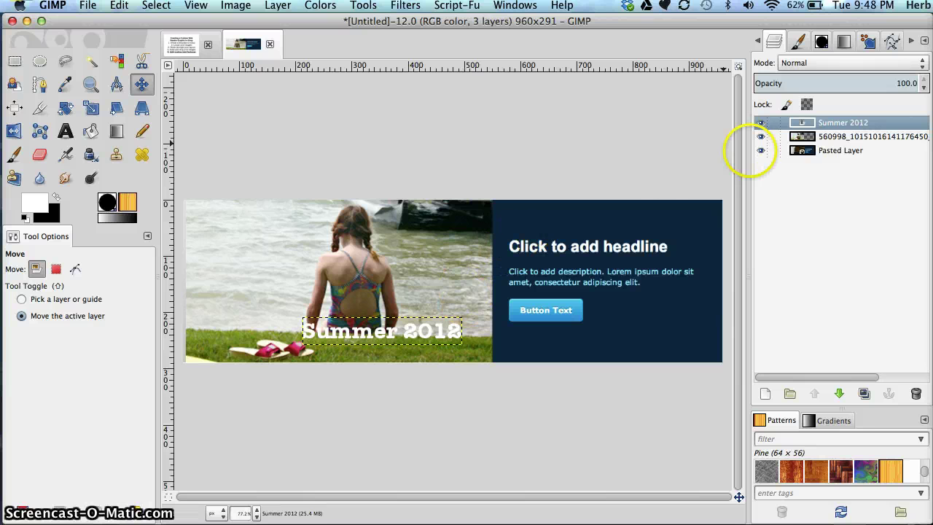
{"action": "left_click", "coordinate": [810, 122]}
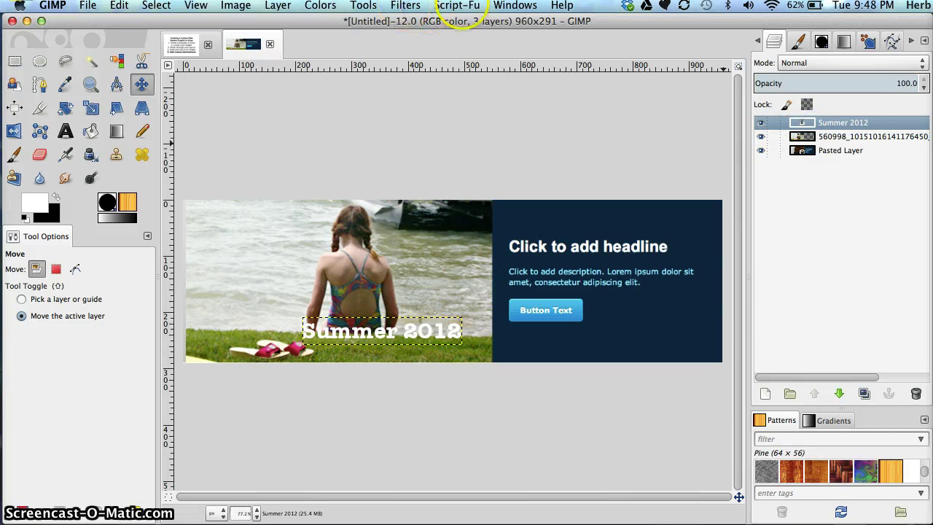
- Apply a black Drop Shadow to the "Summer 2012" layer with X and Y offsets of 3, blur radius 6 and opacity 60
{"action": "left_click", "coordinate": [405, 6]}
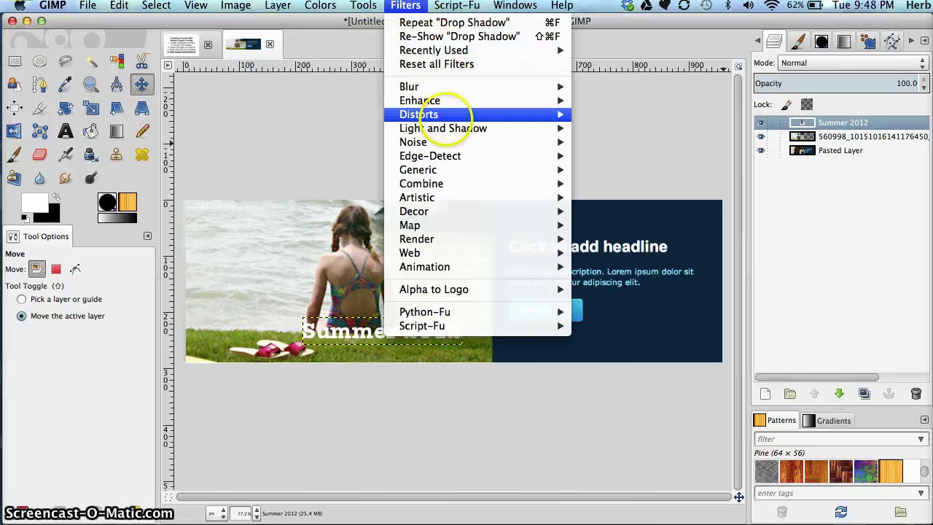
{"action": "mouse_move", "coordinate": [453, 129]}
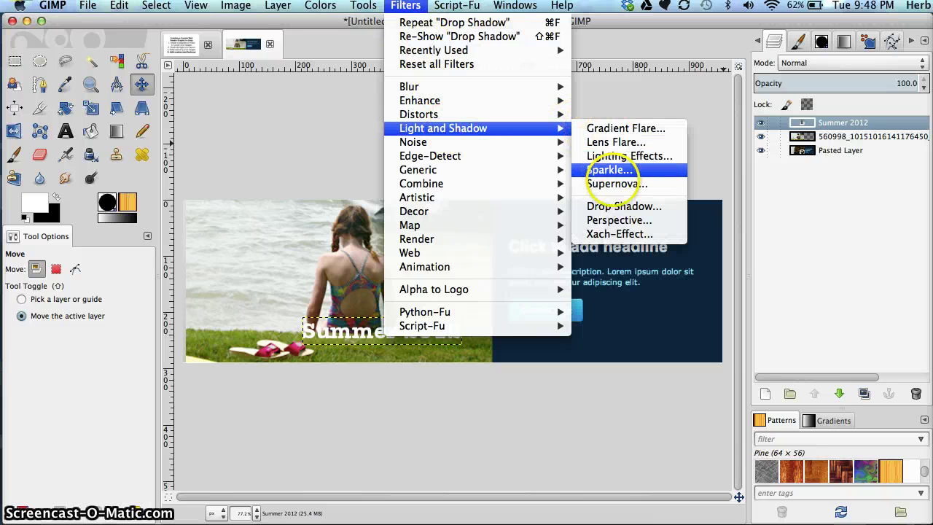
{"action": "left_click", "coordinate": [618, 208]}
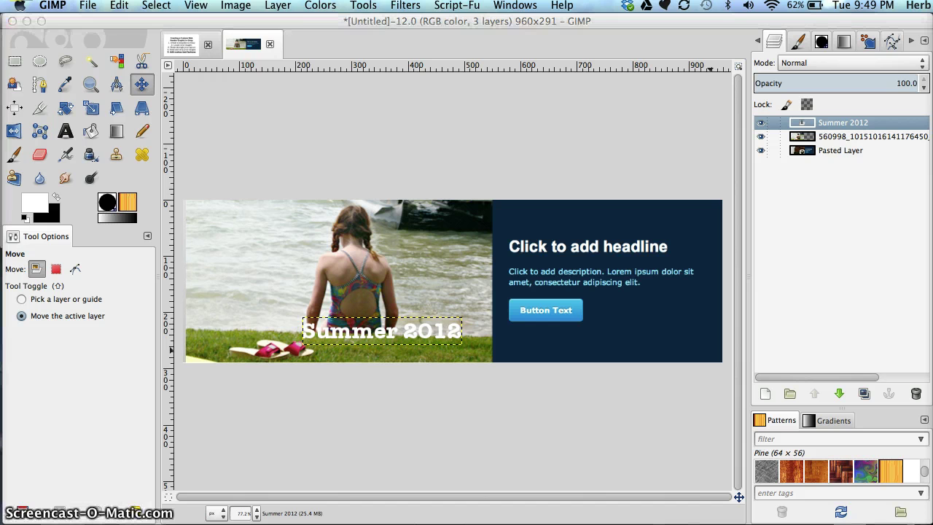
{"action": "left_click", "coordinate": [381, 156]}
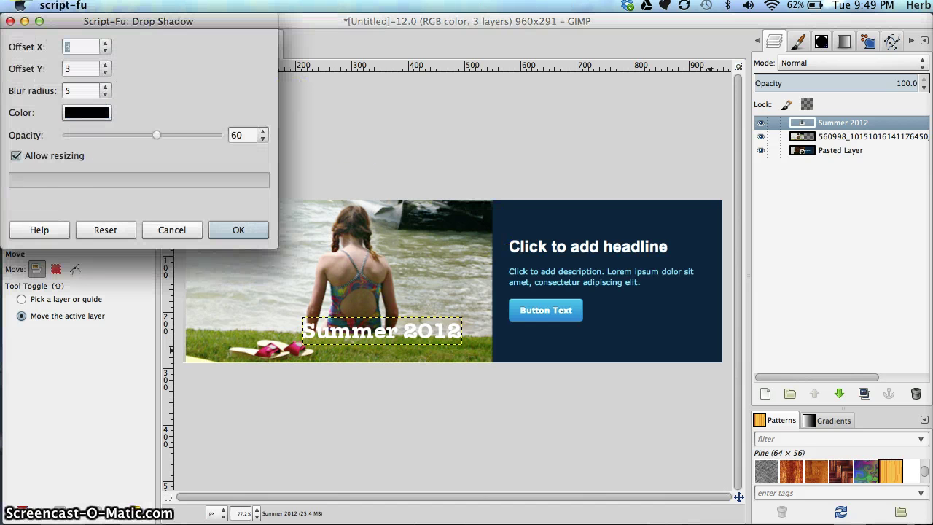
{"action": "left_click_drag", "start_coordinate": [49, 20], "coordinate": [433, 78]}
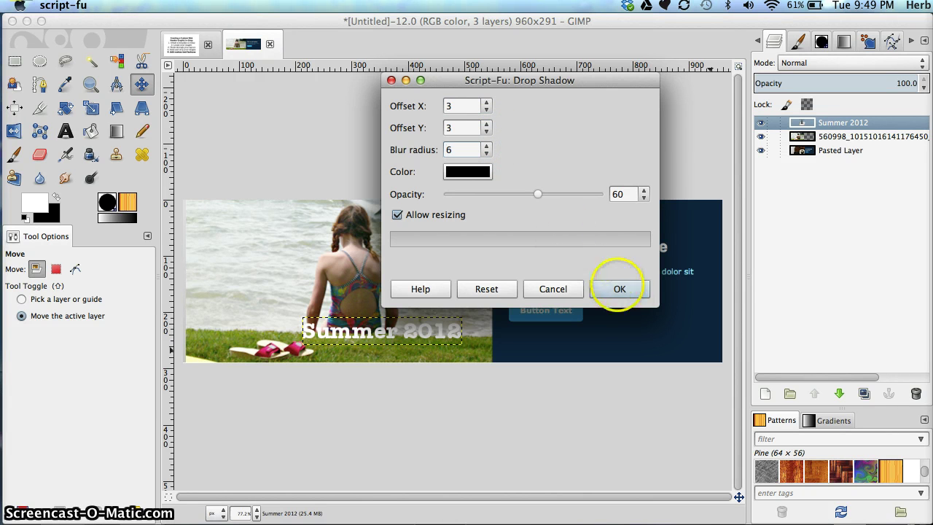
{"action": "left_click", "coordinate": [618, 288]}
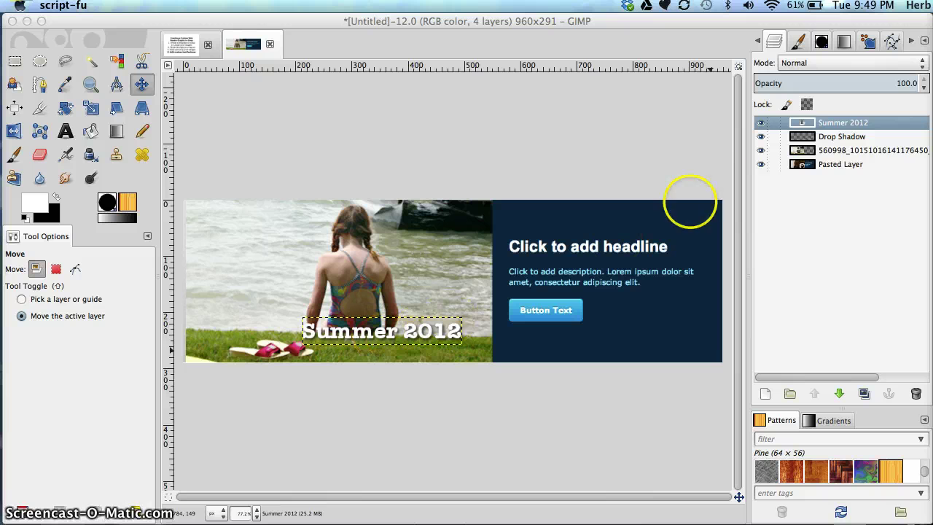
- Duplicate the Drop Shadow layer twice to darken the shadow behind the text
{"action": "left_click", "coordinate": [816, 136]}
{"action": "left_click", "coordinate": [820, 136]}
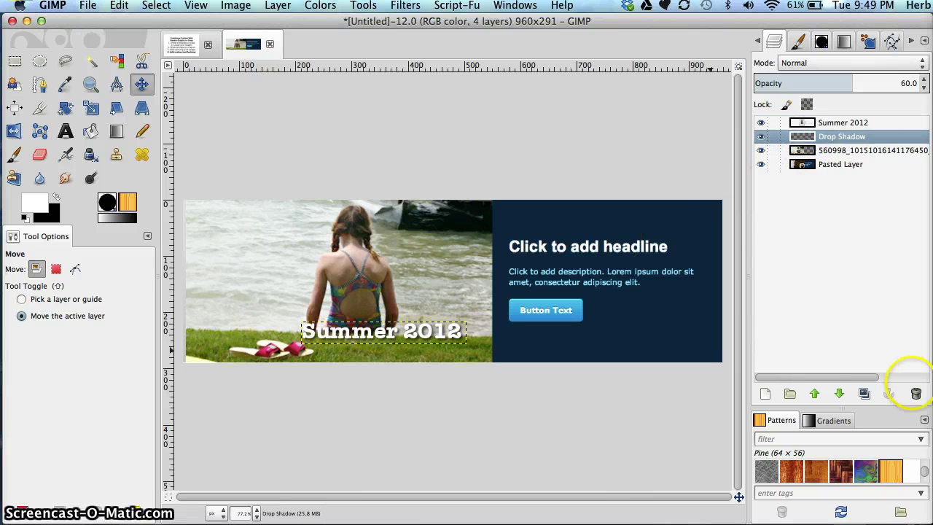
{"action": "left_click", "coordinate": [864, 394]}
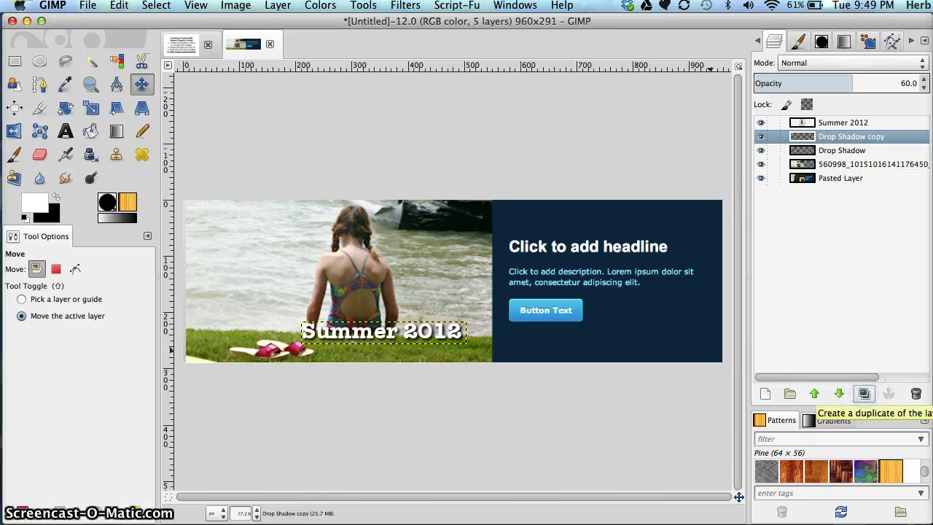
{"action": "left_click", "coordinate": [864, 393]}
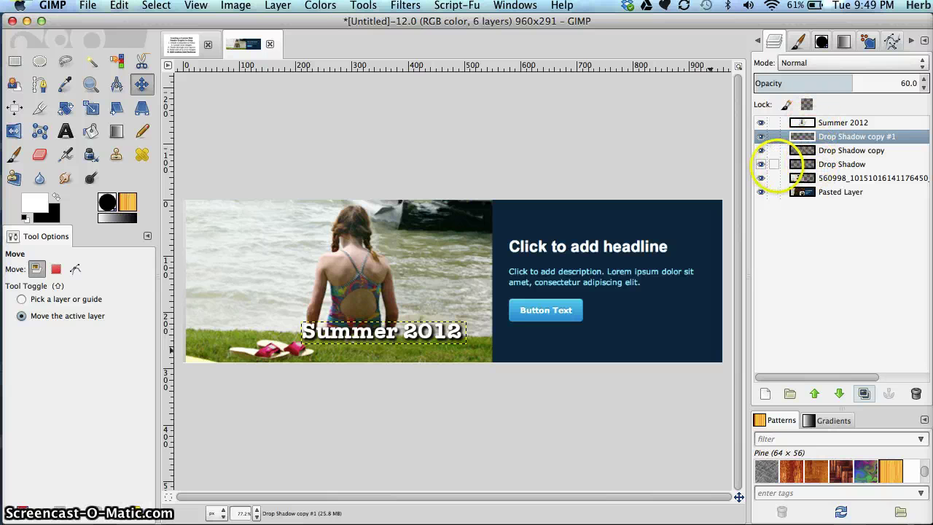
- Link the "Summer 2012" layer with its three shadow layers and move them together down and right onto the grass
{"action": "left_click", "coordinate": [774, 164]}
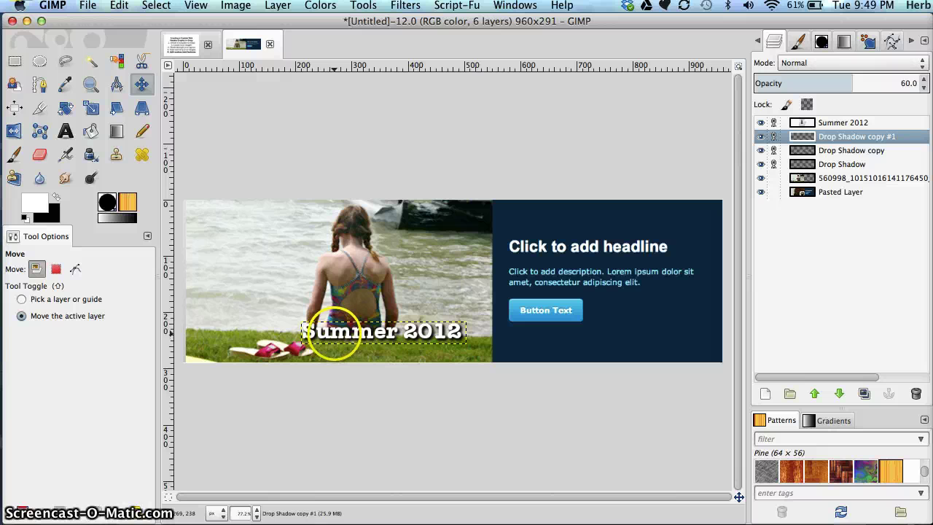
{"action": "left_click_drag", "start_coordinate": [341, 328], "coordinate": [362, 347]}
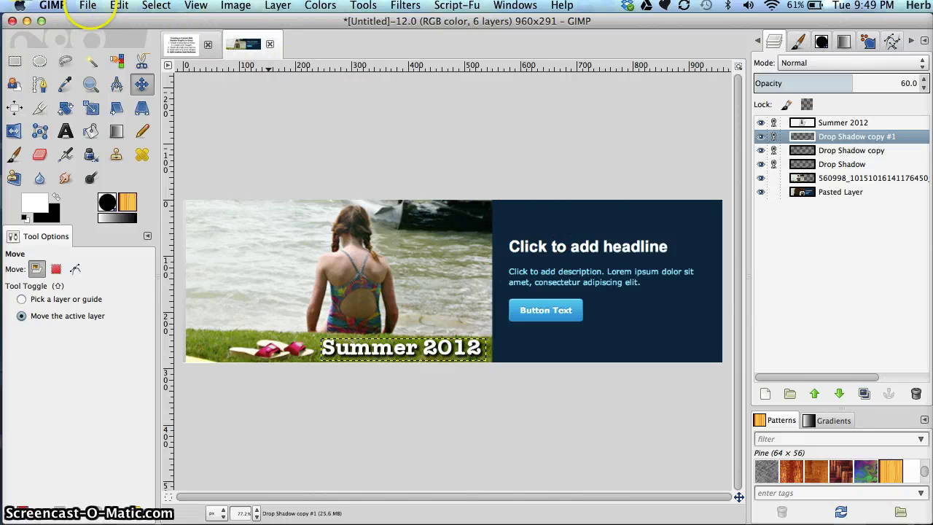
- Save the layered image as LandingPage.xcf in the Website Pics folder
{"action": "left_click", "coordinate": [88, 6]}
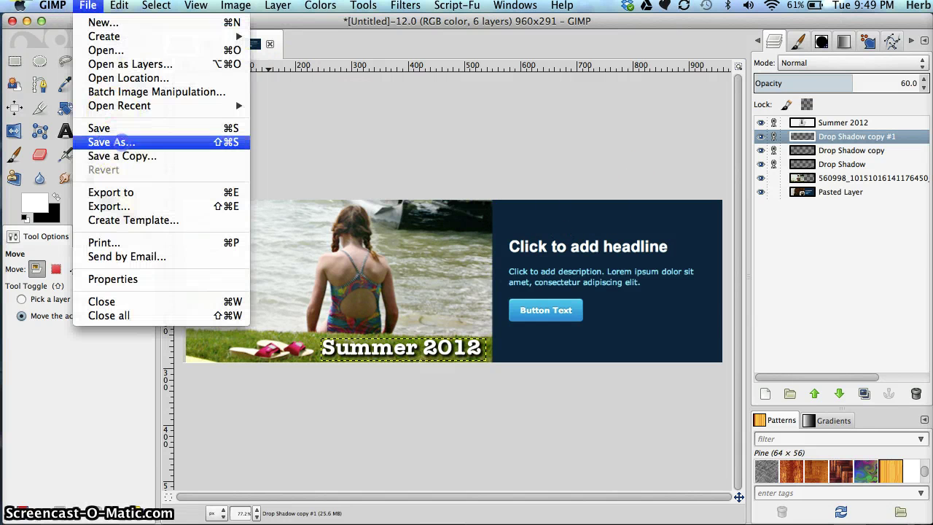
{"action": "left_click", "coordinate": [117, 142]}
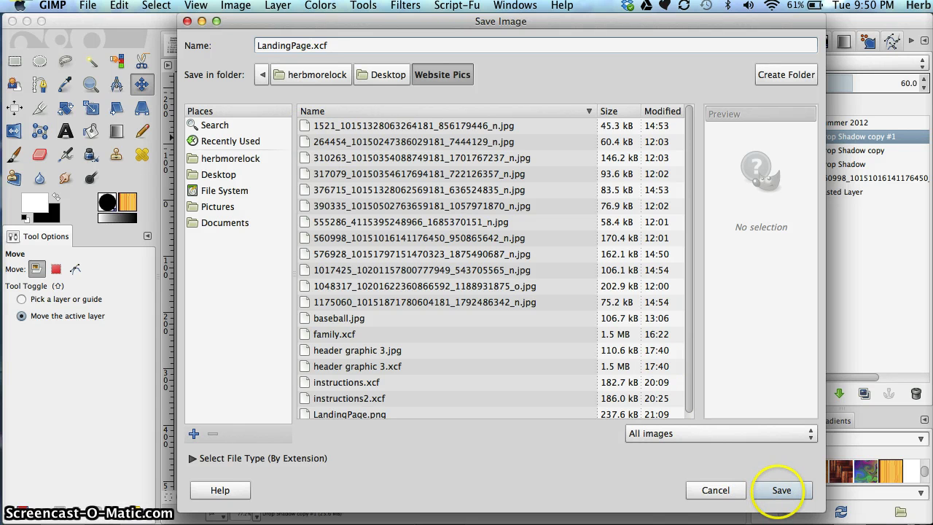
{"action": "left_click", "coordinate": [780, 490]}
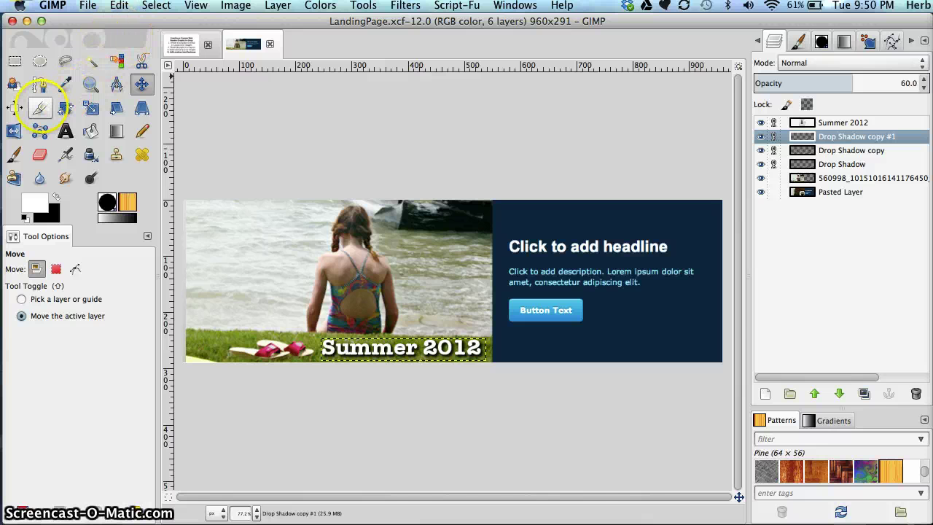
- Crop all layers of the image, not just the current one, to the 548 x 290 px photo area
{"action": "left_click", "coordinate": [40, 108]}
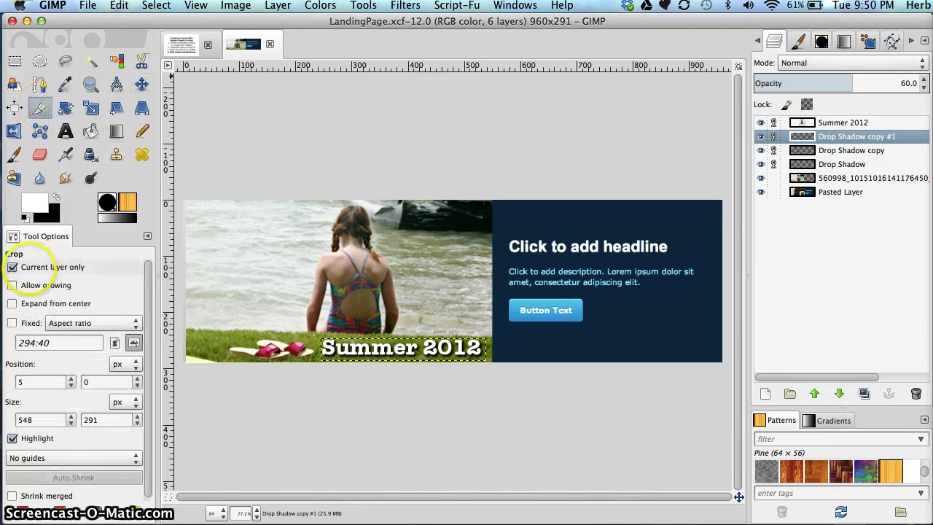
{"action": "left_click", "coordinate": [12, 267]}
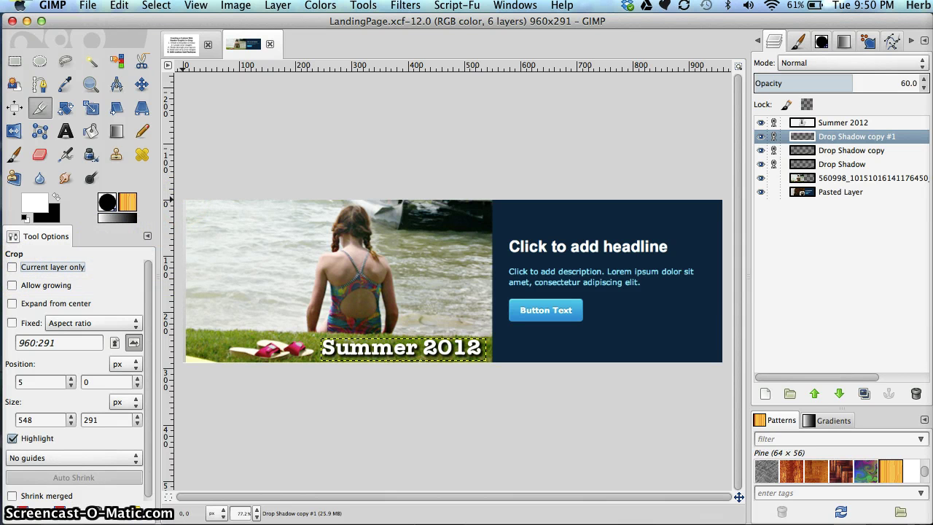
{"action": "left_click_drag", "start_coordinate": [184, 201], "coordinate": [492, 362]}
{"action": "left_click_drag", "start_coordinate": [198, 292], "coordinate": [200, 291]}
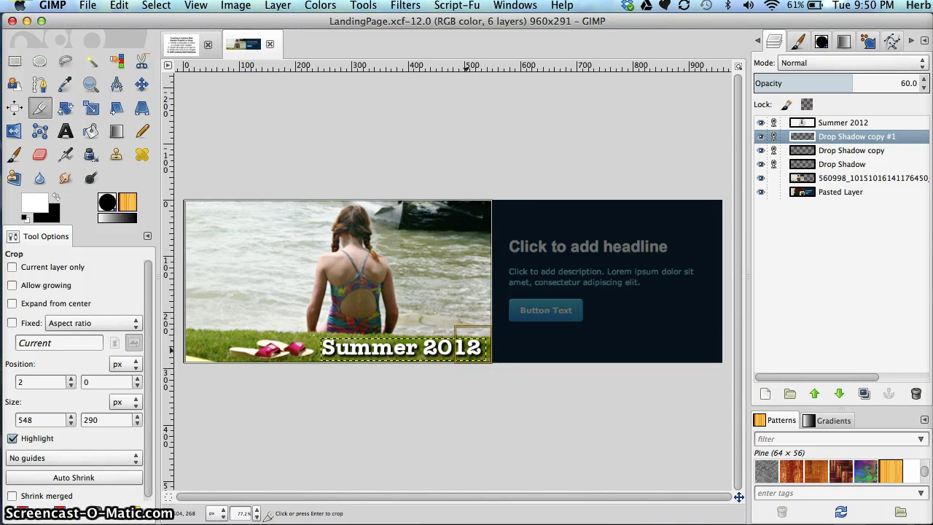
{"action": "left_click", "coordinate": [470, 348]}
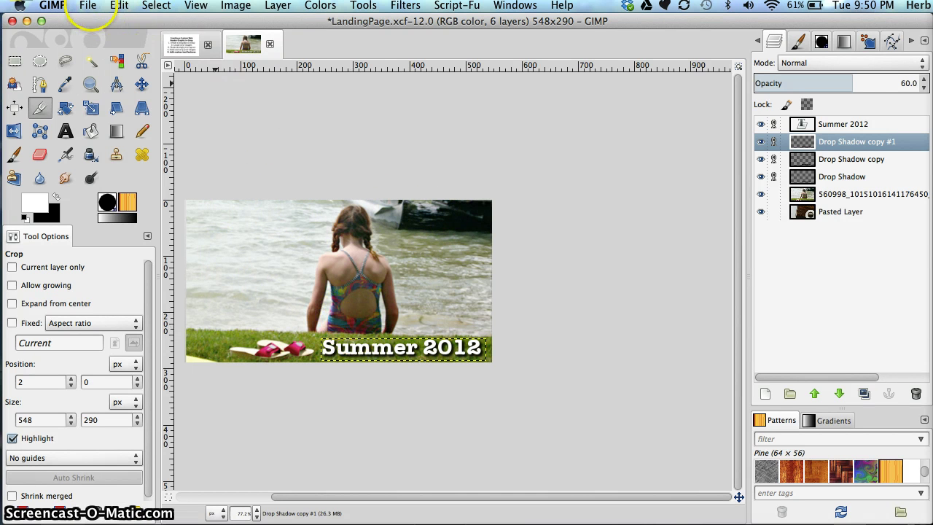
- Export the cropped image as LandingPageImage.png to the Website Pics folder with the current PNG options
{"action": "left_click", "coordinate": [88, 6]}
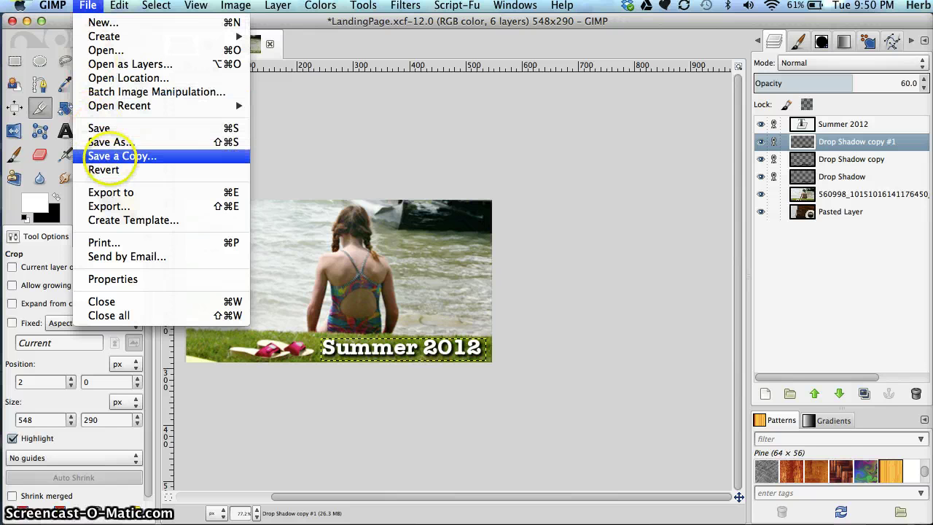
{"action": "left_click", "coordinate": [113, 206]}
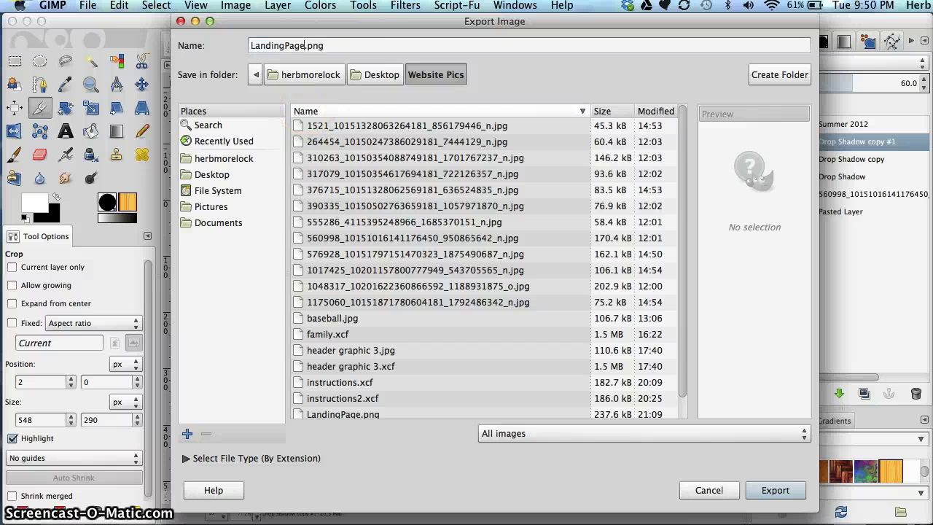
{"action": "key", "text": "BackSpace"}
{"action": "key", "text": "BackSpace"}
{"action": "type", "text": "mage"}
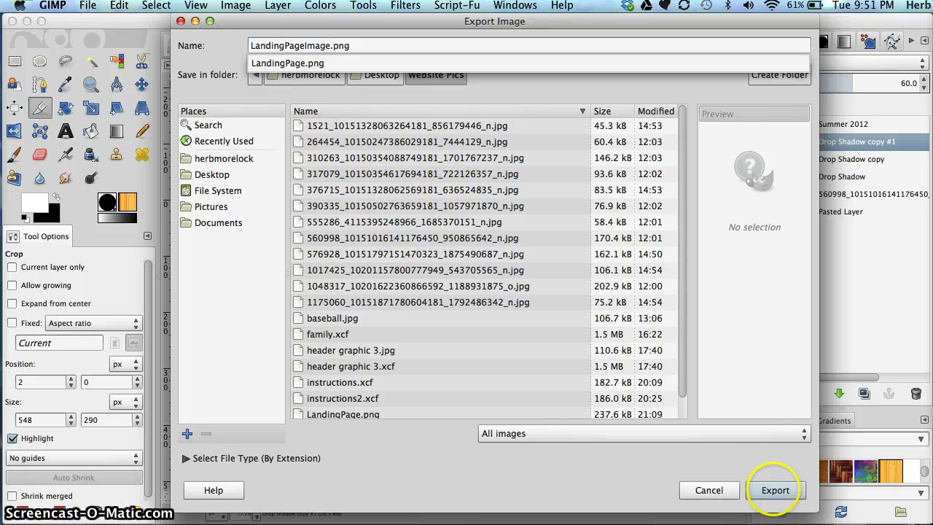
{"action": "left_click", "coordinate": [775, 490]}
{"action": "left_click", "coordinate": [776, 490]}
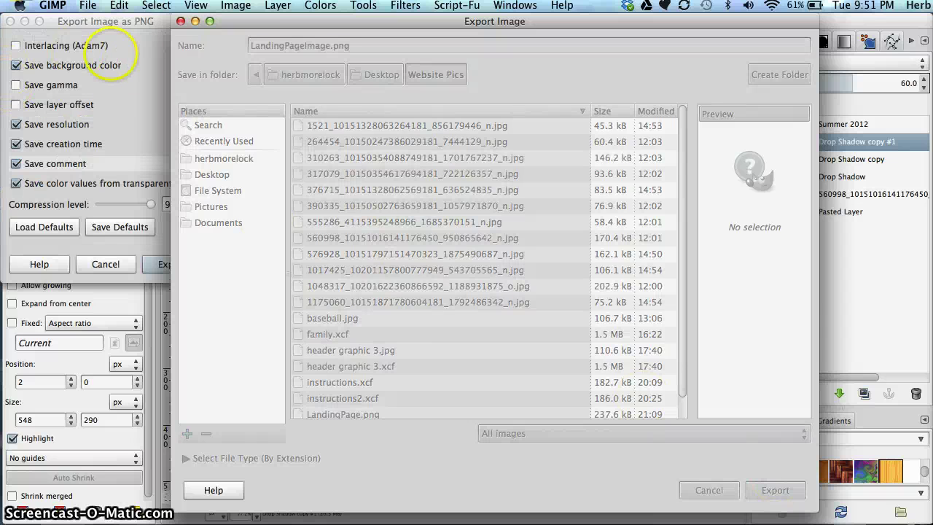
{"action": "left_click", "coordinate": [135, 63]}
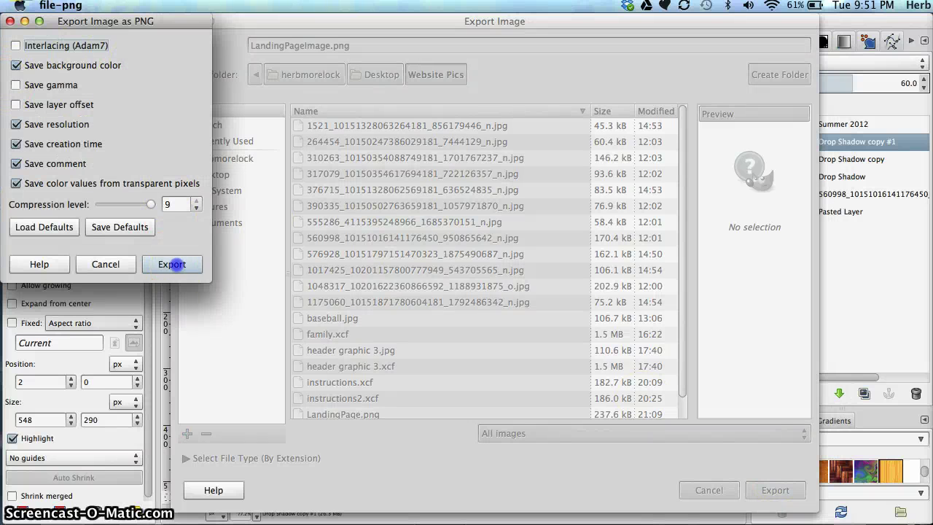
{"action": "left_click", "coordinate": [172, 264]}
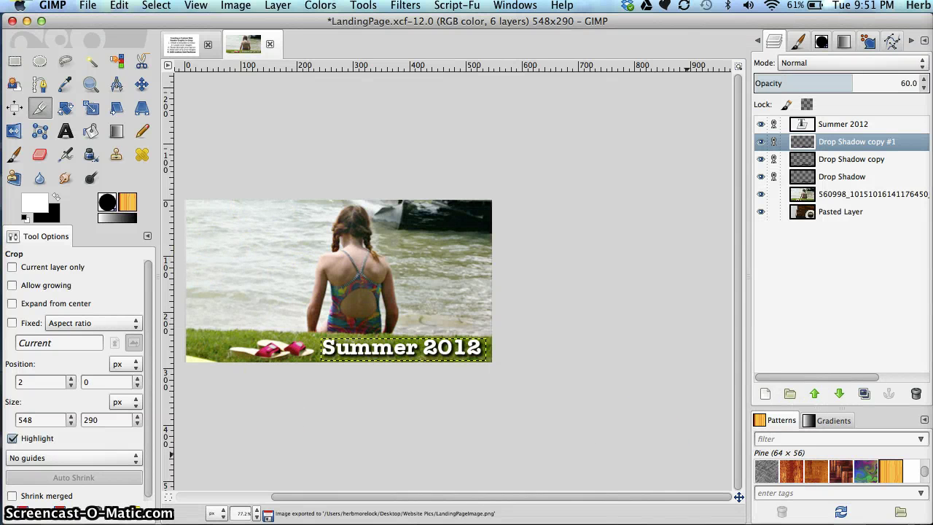
- Switch to the Weebly editor in Chrome, open the Home page header image for editing and select the coffee cup picture
{"action": "left_click", "coordinate": [853, 500]}
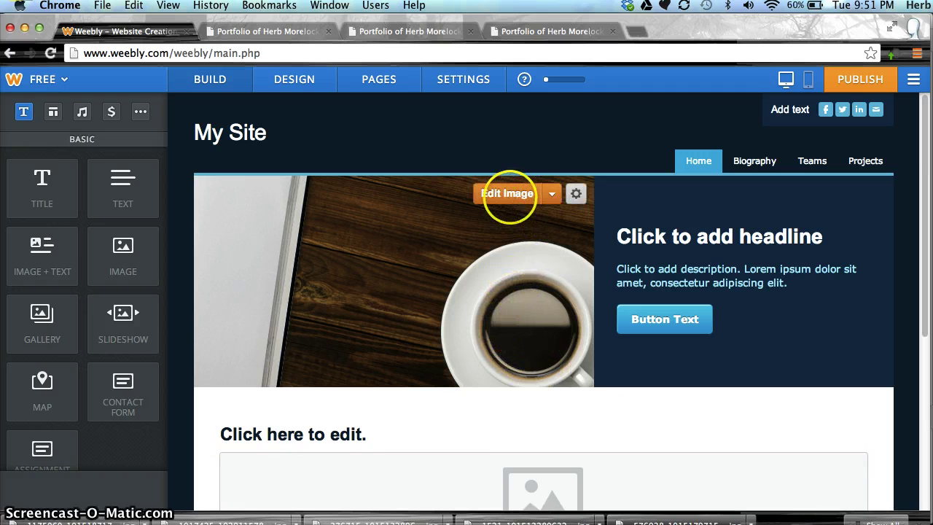
{"action": "left_click", "coordinate": [508, 194]}
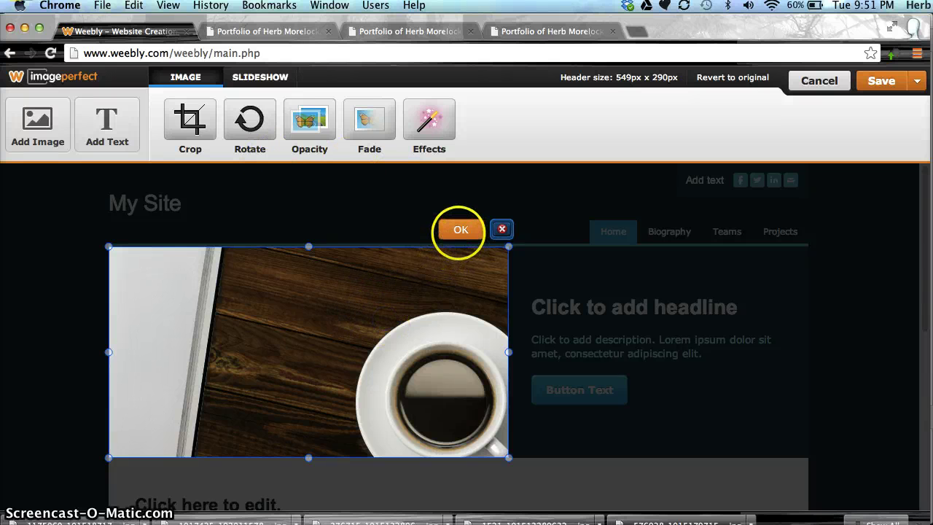
{"action": "left_click", "coordinate": [460, 230]}
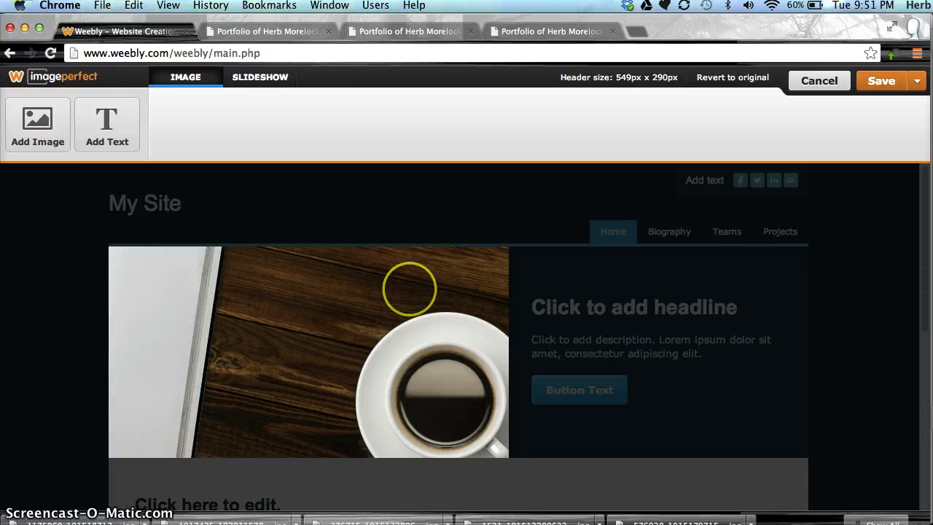
{"action": "left_click", "coordinate": [301, 308]}
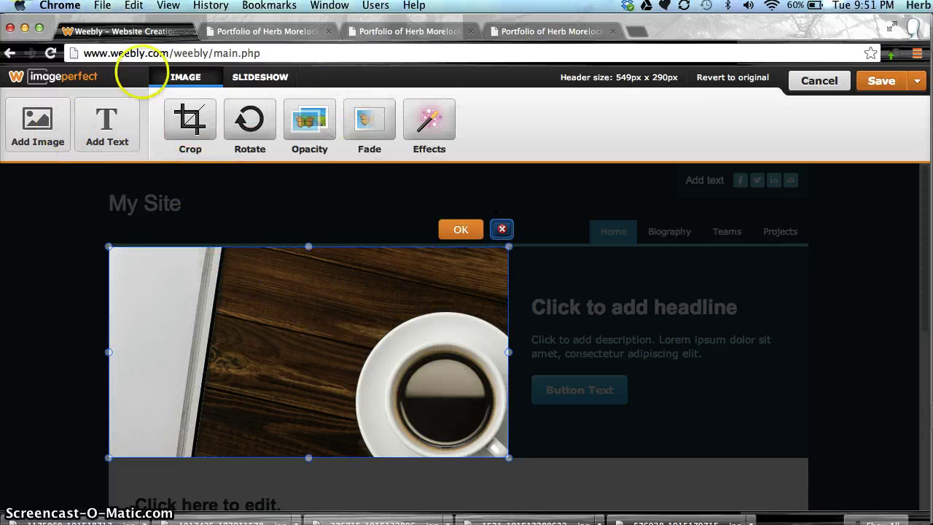
- Upload LandingPageImage.png from the computer into the header and save it to all pages using this layout
{"action": "left_click", "coordinate": [33, 121]}
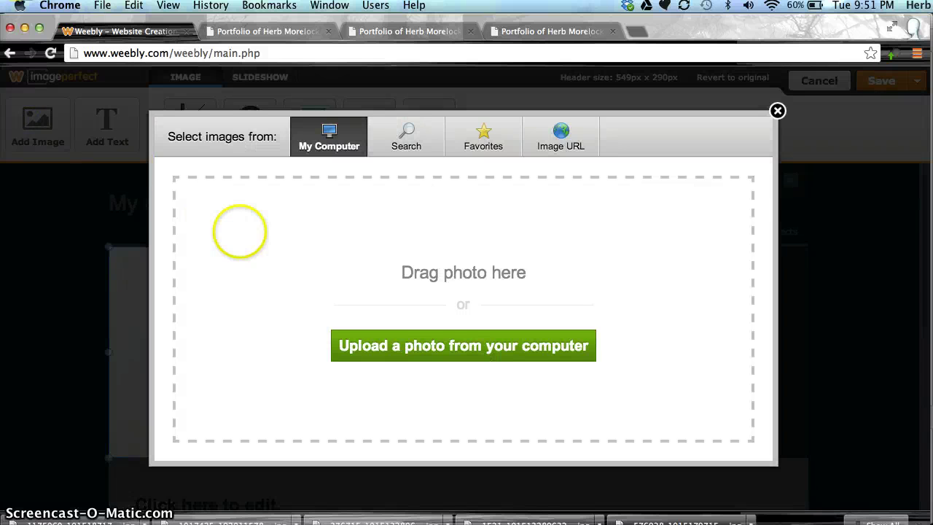
{"action": "left_click", "coordinate": [453, 345]}
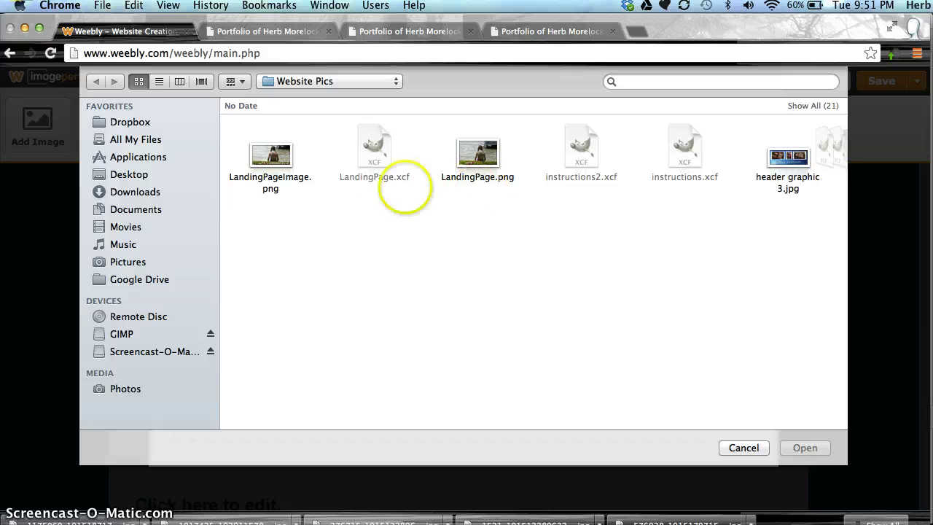
{"action": "left_click", "coordinate": [271, 169]}
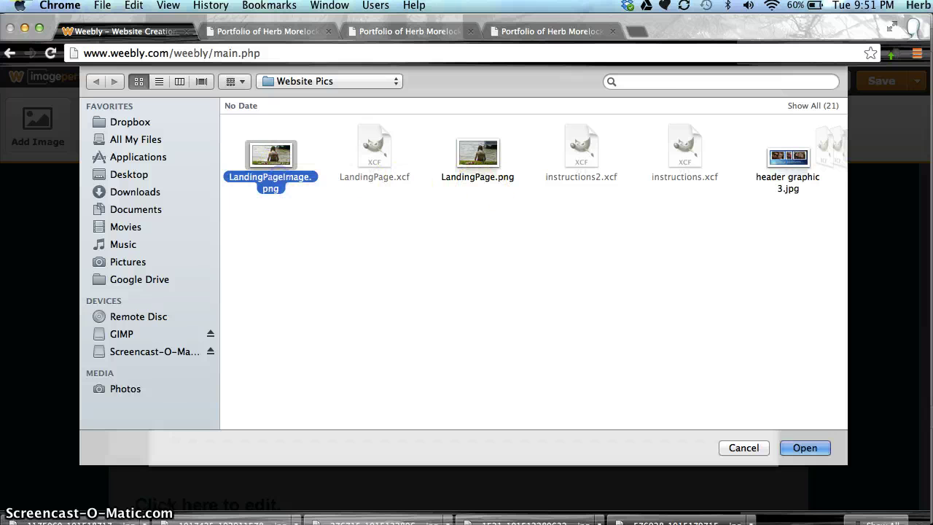
{"action": "left_click", "coordinate": [805, 447]}
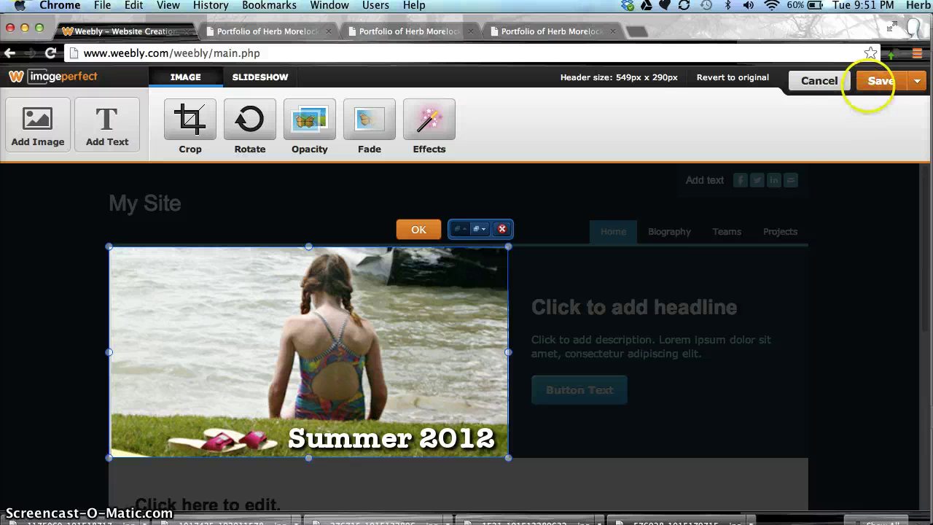
{"action": "left_click", "coordinate": [868, 80]}
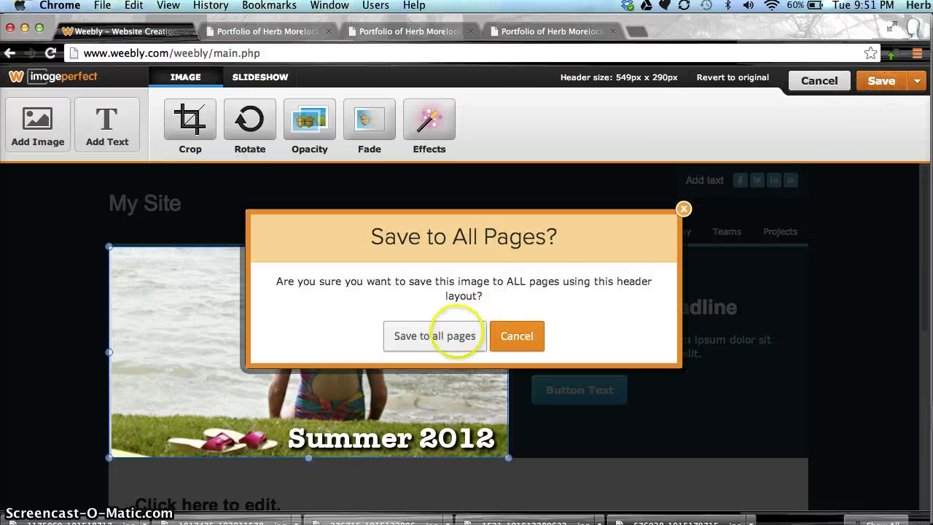
{"action": "left_click", "coordinate": [456, 334]}
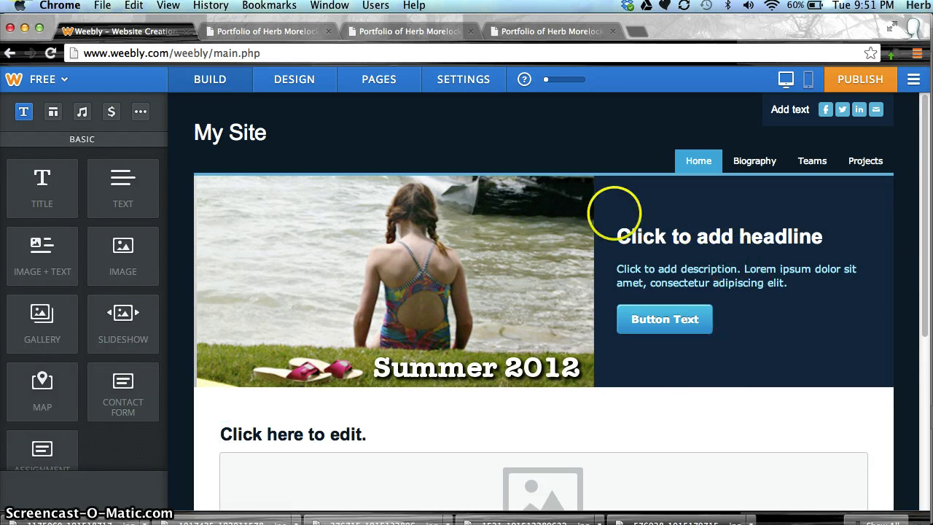
- Publish the website and open the link to the published site
{"action": "mouse_move", "coordinate": [548, 203]}
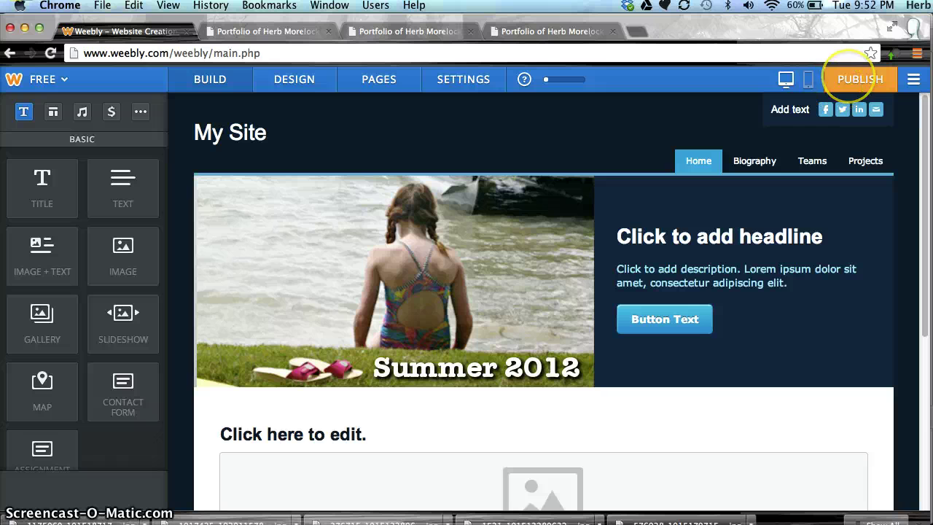
{"action": "left_click", "coordinate": [848, 78]}
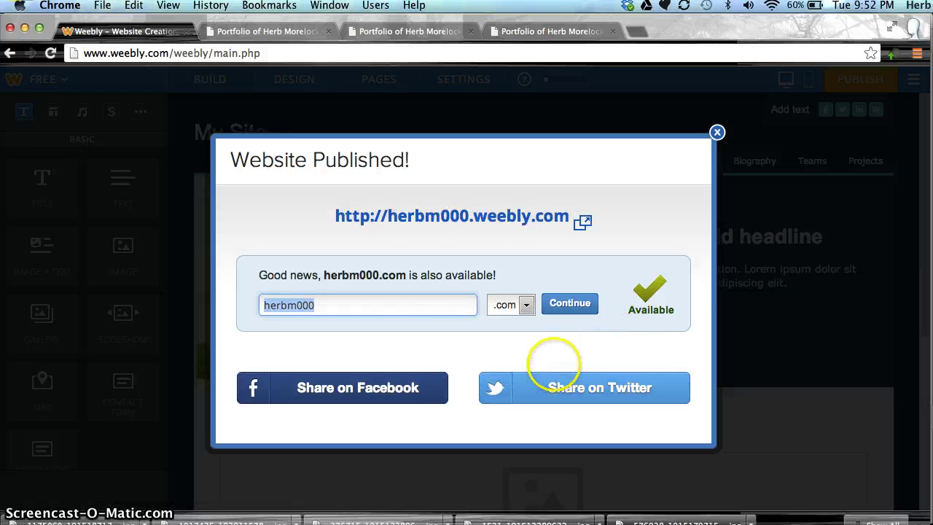
{"action": "left_click", "coordinate": [520, 213]}
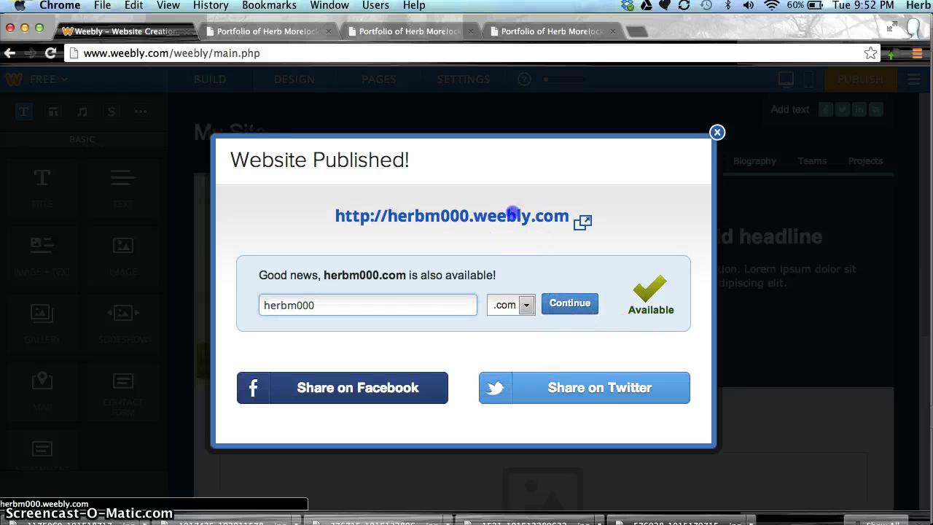